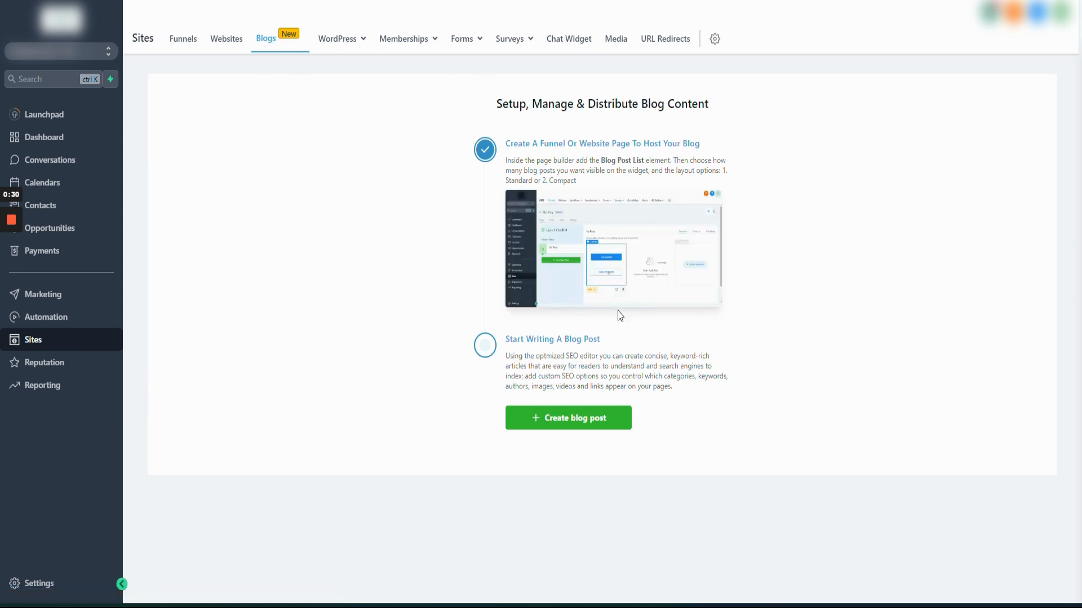
# Create a new blog post titled "my fist blog" with the description "first blog post"
pyautogui.click(548, 424)
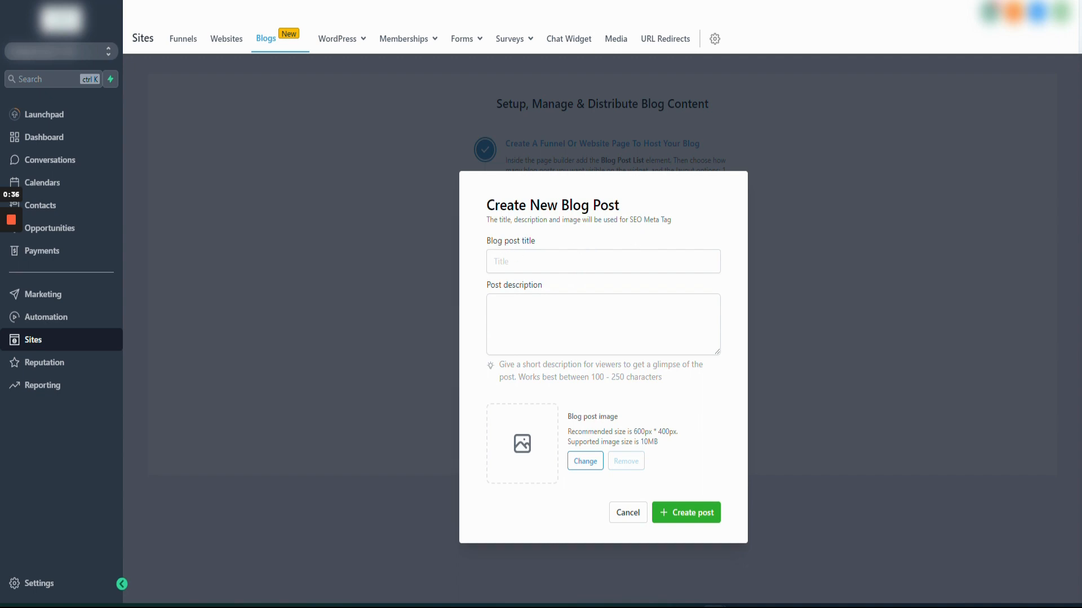
pyautogui.click(525, 262)
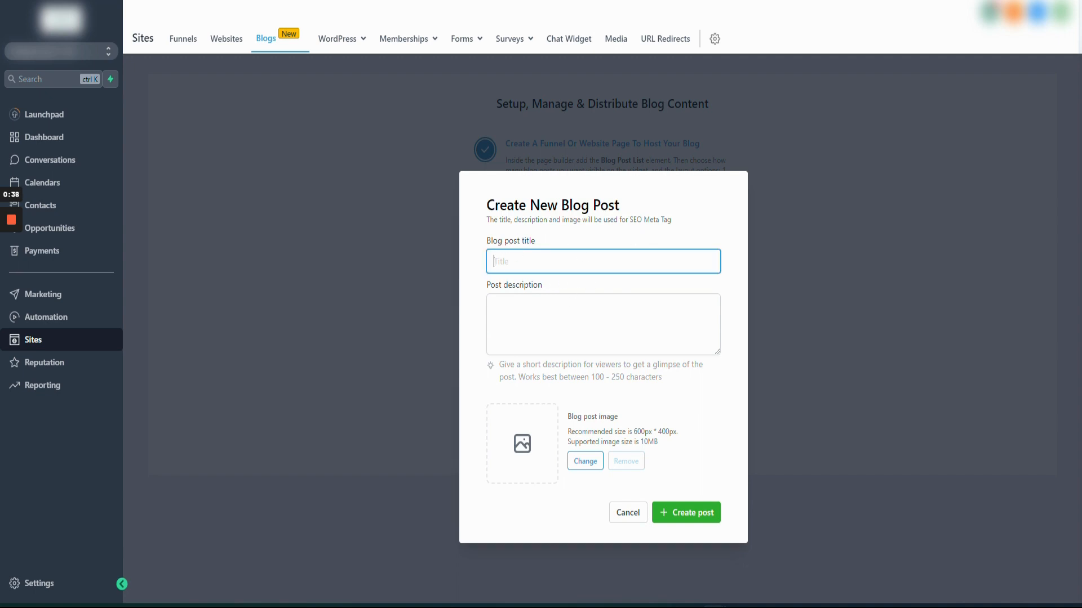
pyautogui.write('my fist blog')
pyautogui.press('Tab')
pyautogui.write('fisrt')
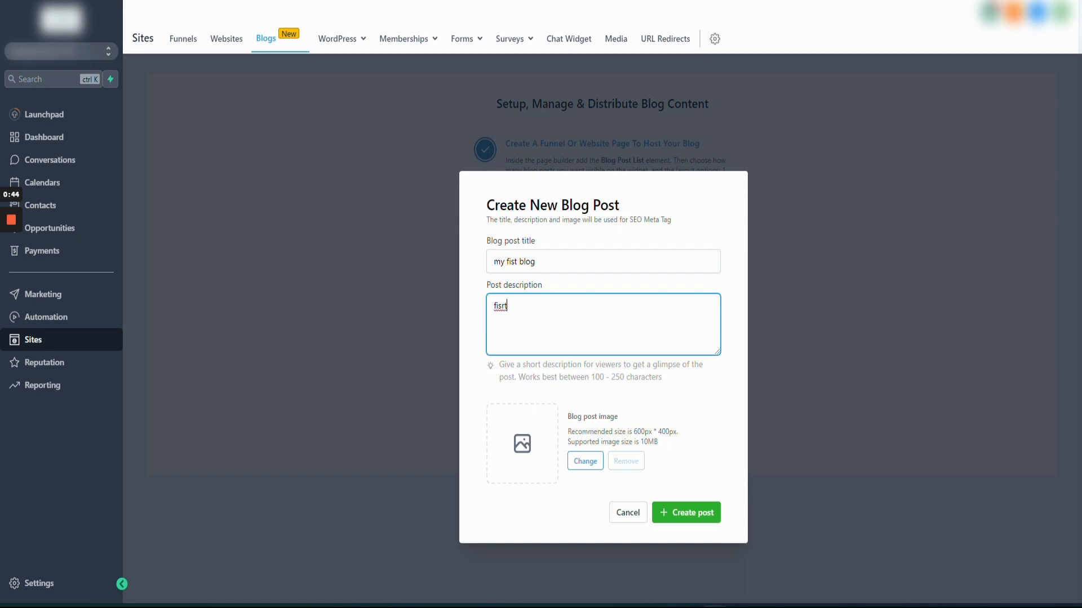
pyautogui.press('BackSpace')
pyautogui.press('BackSpace')
pyautogui.press('BackSpace')
pyautogui.press('BackSpace')
pyautogui.write('irst blog pos')
pyautogui.moveTo(634, 432); pyautogui.dragTo(661, 440)
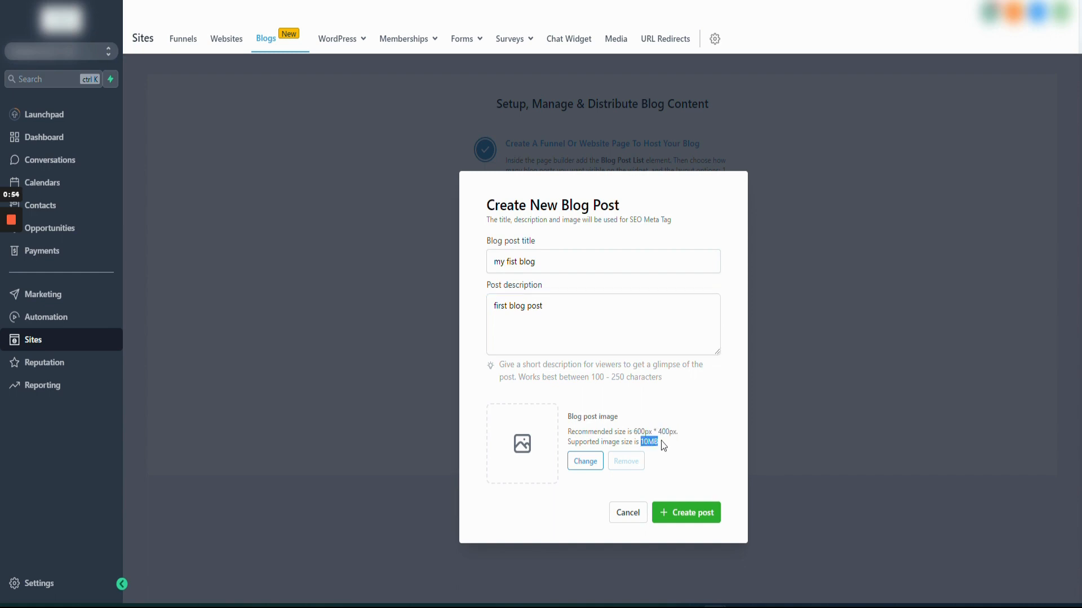
pyautogui.moveTo(629, 220); pyautogui.dragTo(645, 227)
pyautogui.click(701, 513)
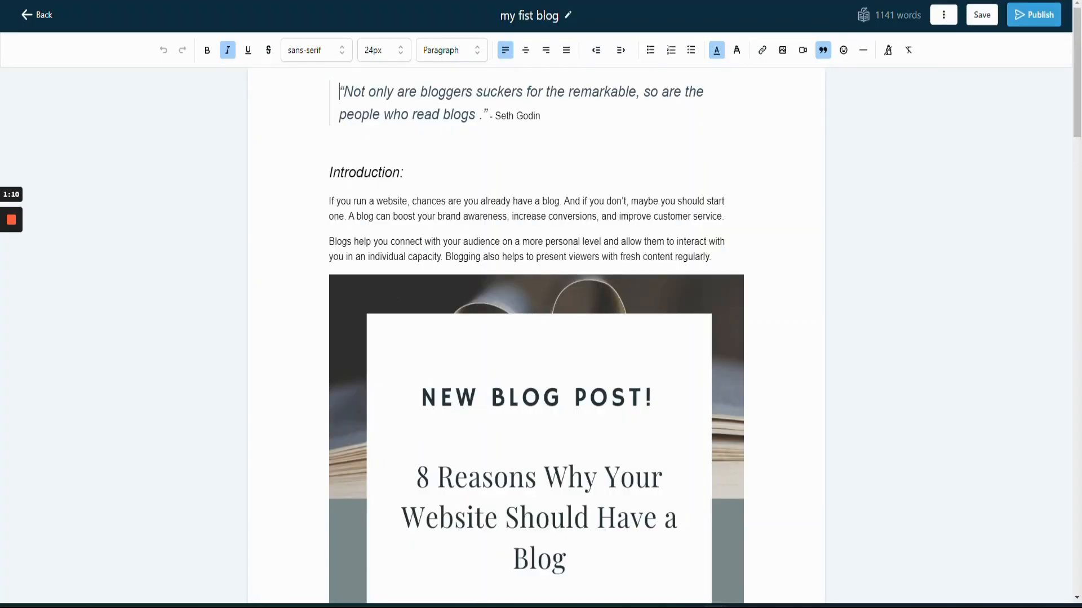
# Look through the available heading styles and the content of the blog post
pyautogui.hotkey('ctrl', 'a')
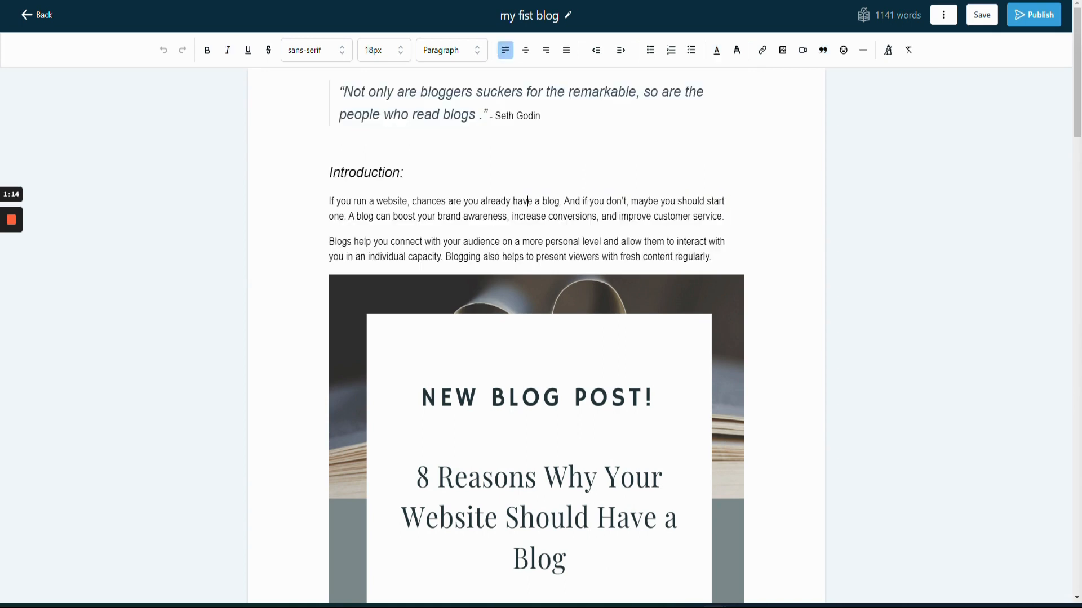
pyautogui.click(451, 50)
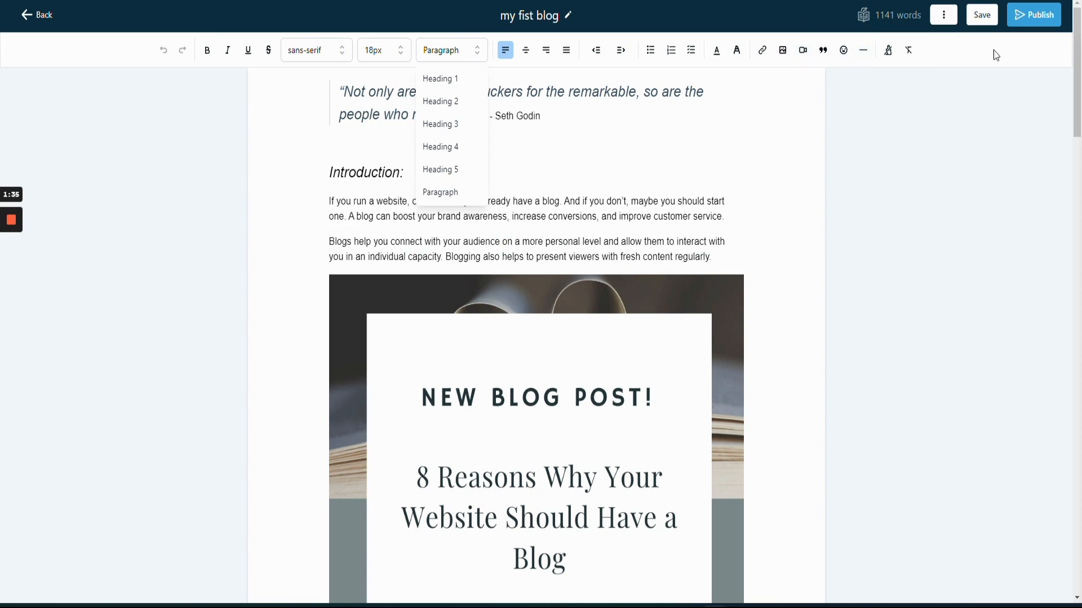
pyautogui.scroll(-20, 558, 382)
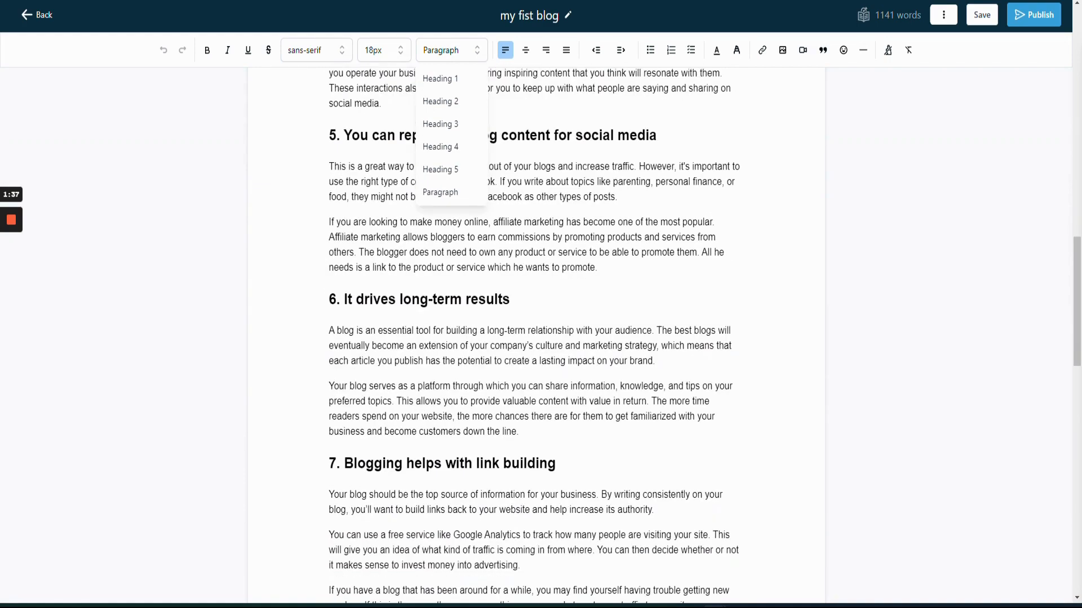
pyautogui.scroll(20, 491, 297)
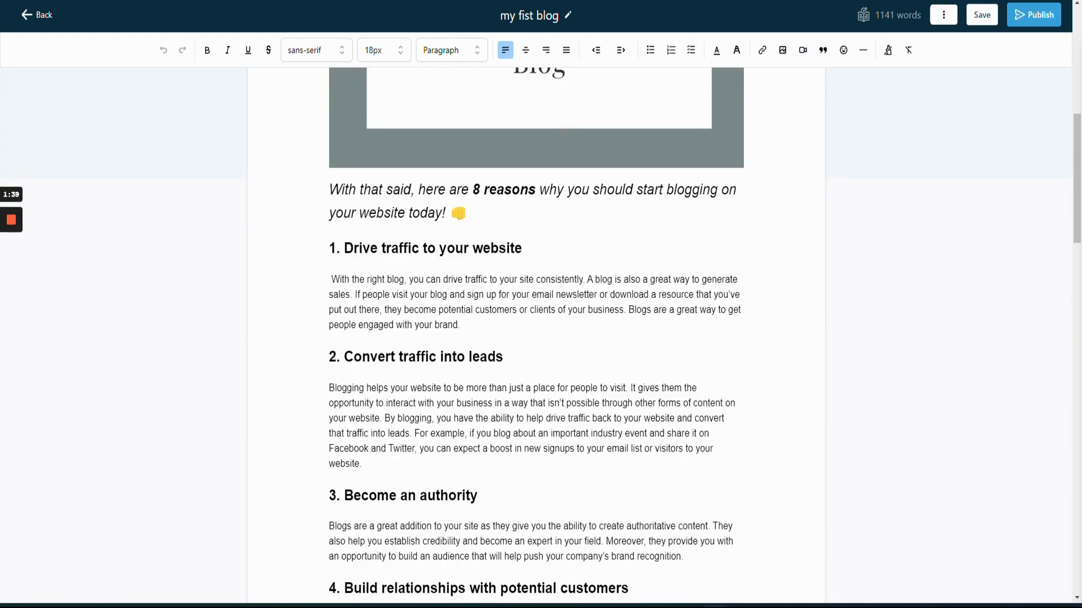
pyautogui.scroll(1, 491, 297)
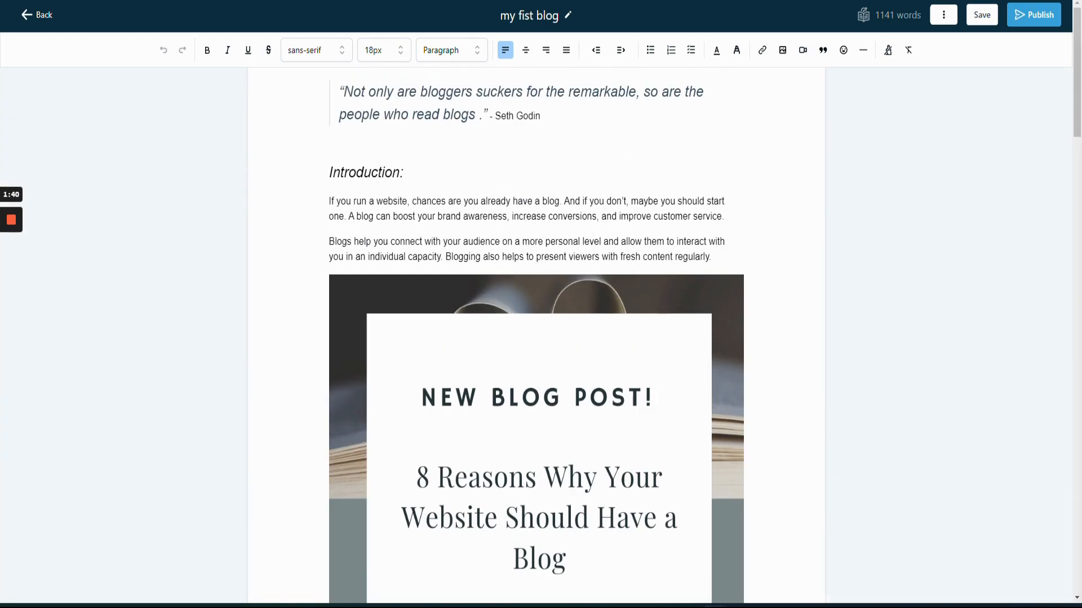
# Preview the blog post in mobile and desktop layouts, read through it, and return to the editor
pyautogui.click(944, 16)
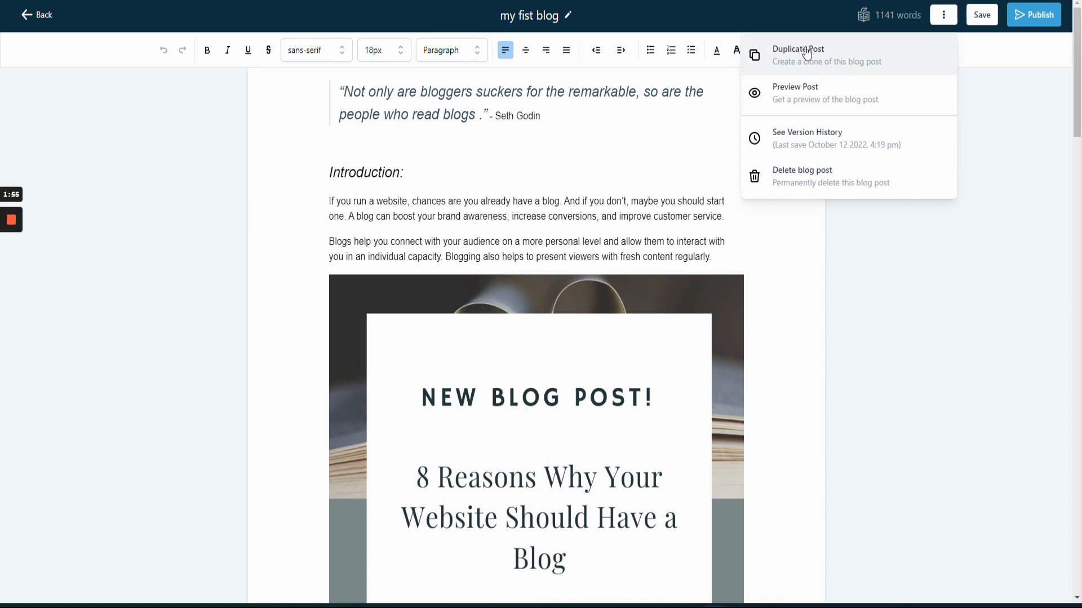
pyautogui.click(812, 96)
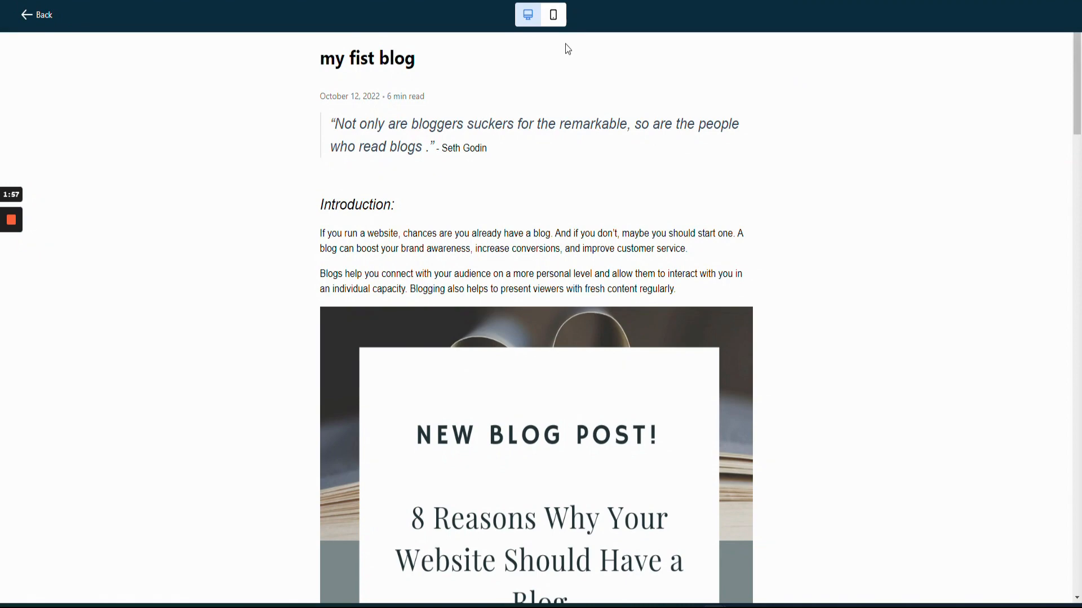
pyautogui.click(555, 16)
pyautogui.click(528, 15)
pyautogui.scroll(-5, 563, 327)
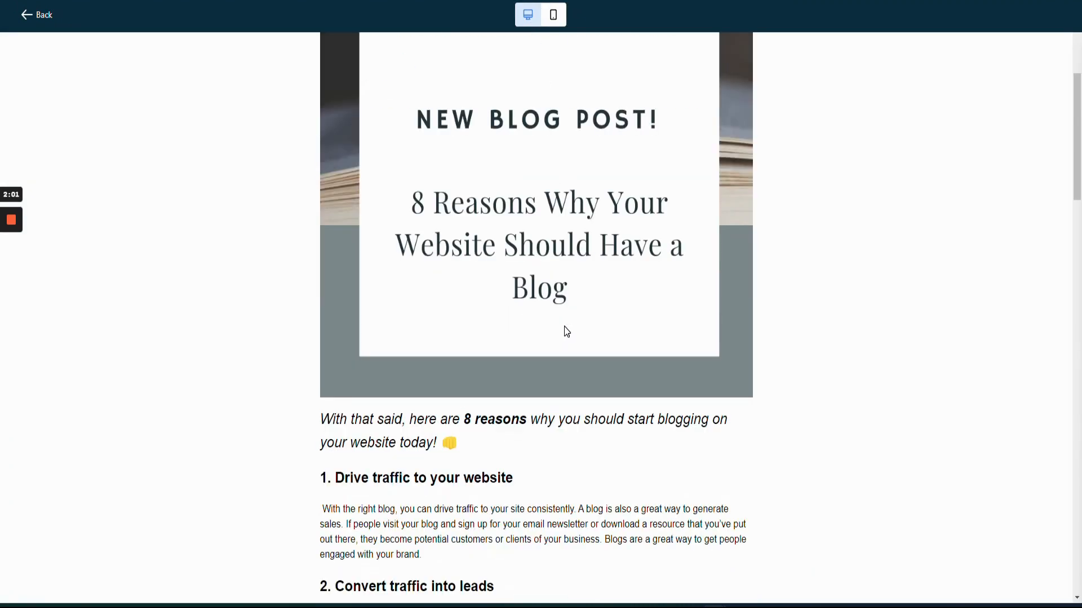
pyautogui.scroll(5, 563, 327)
pyautogui.click(44, 18)
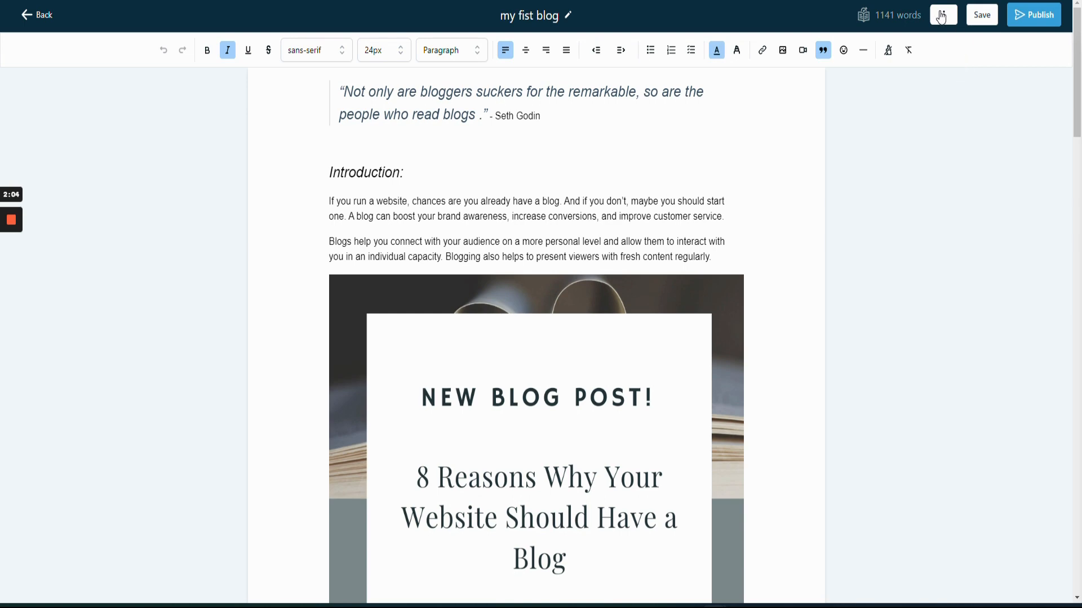
# Examine the blog post's version history and return to the editor
pyautogui.click(941, 17)
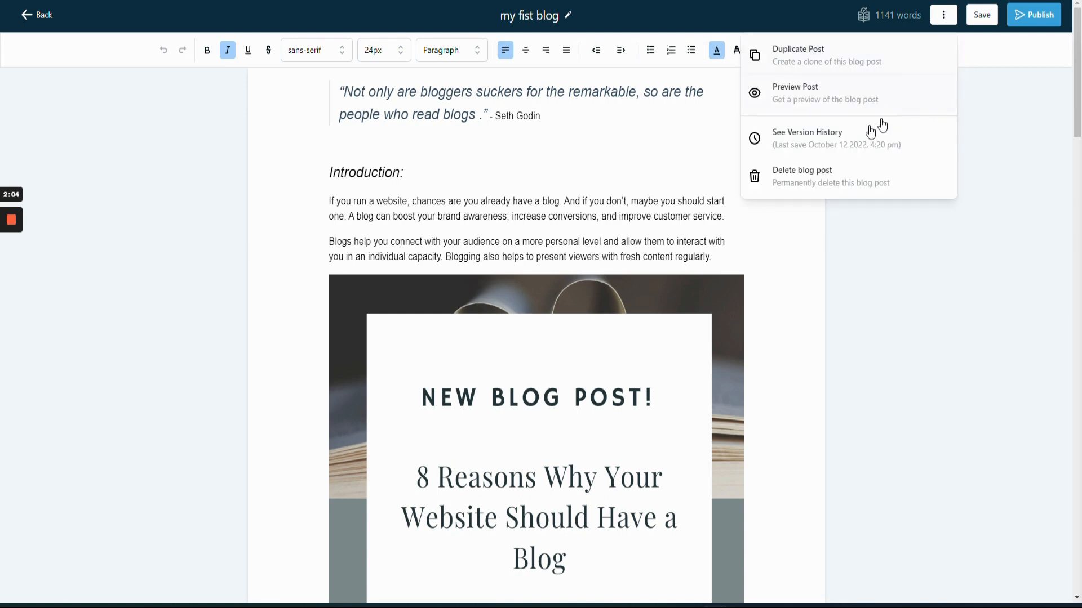
pyautogui.click(851, 140)
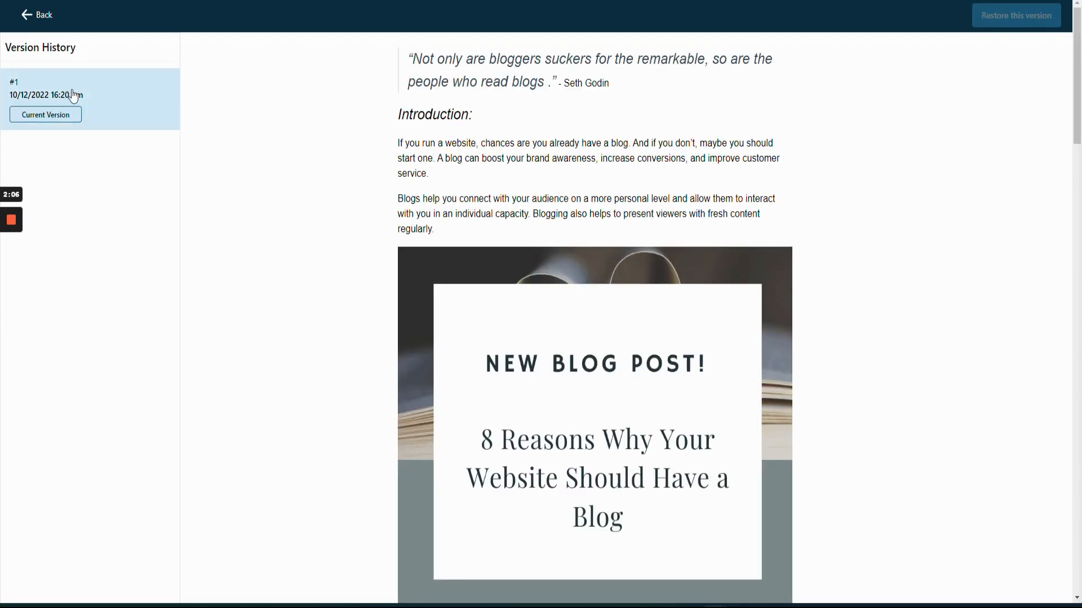
pyautogui.click(41, 16)
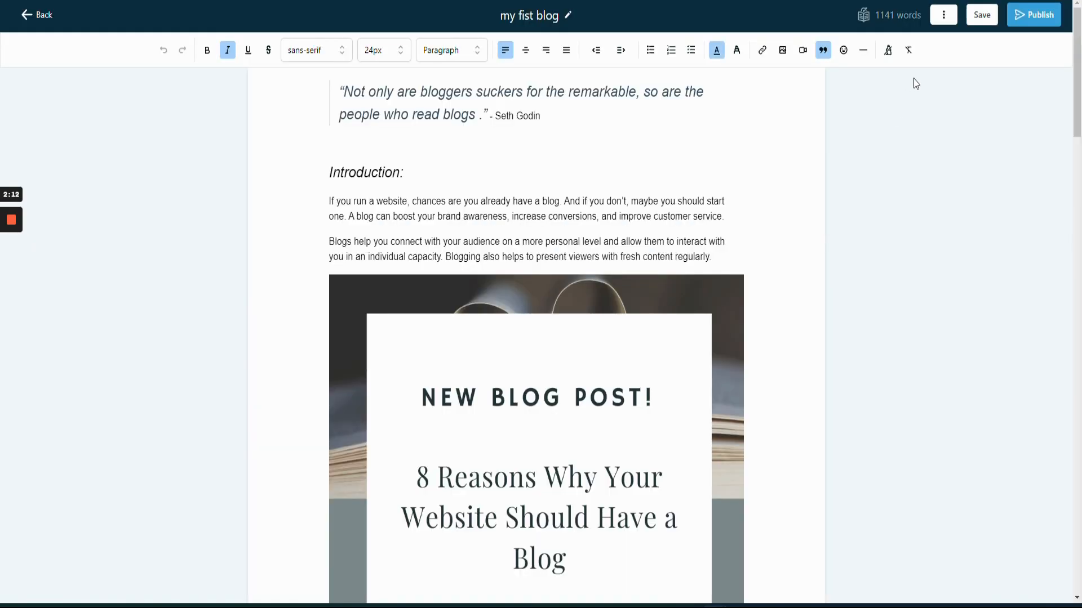
pyautogui.click(950, 15)
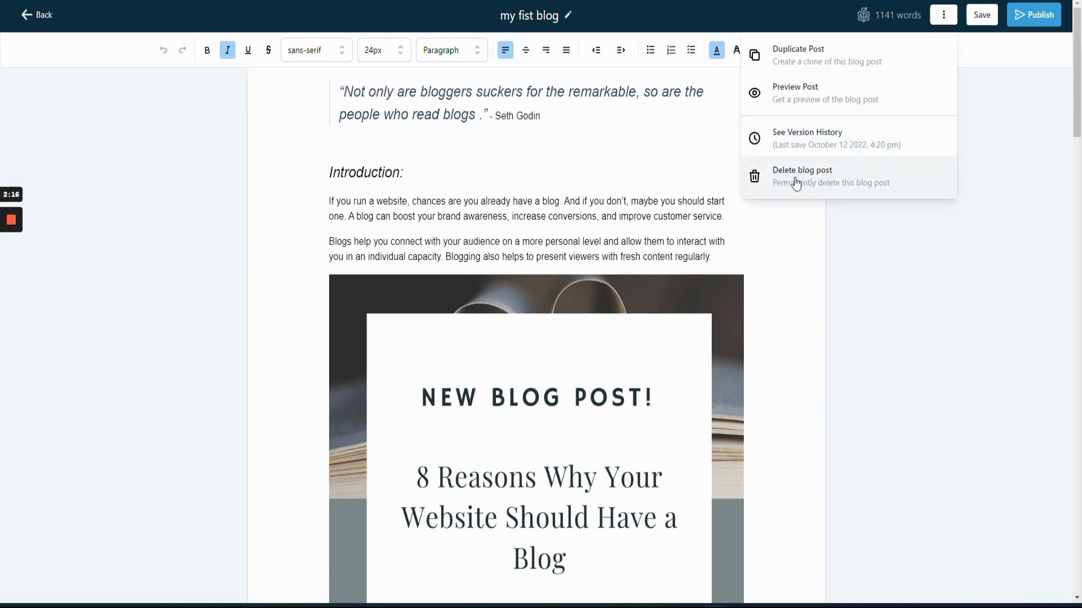
pyautogui.click(868, 266)
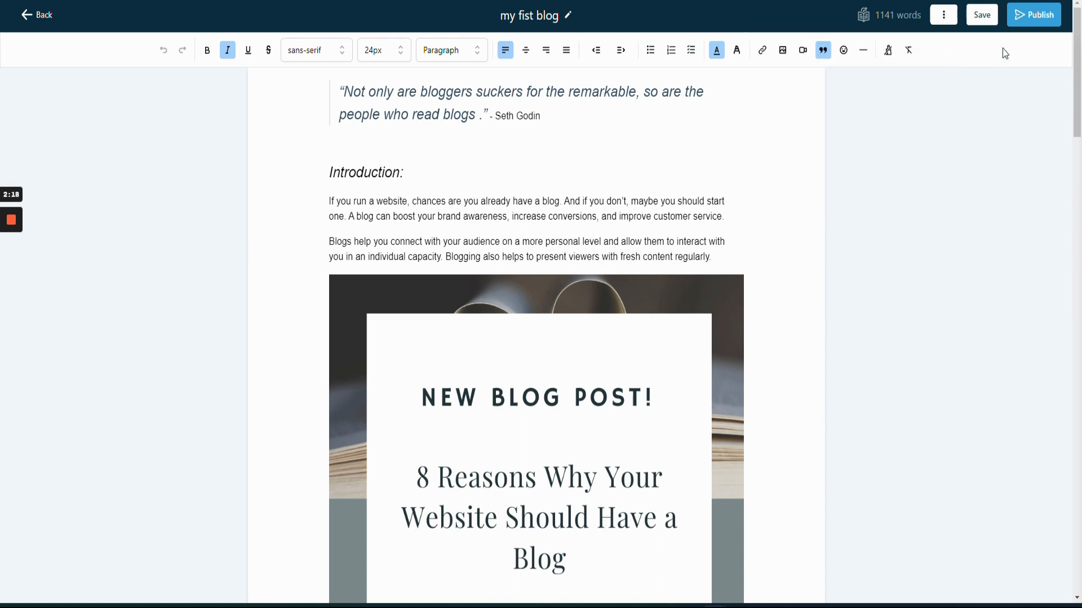
# Go to the post's publishing settings and update its SEO details, keeping the title "my fist blog"
pyautogui.click(1035, 23)
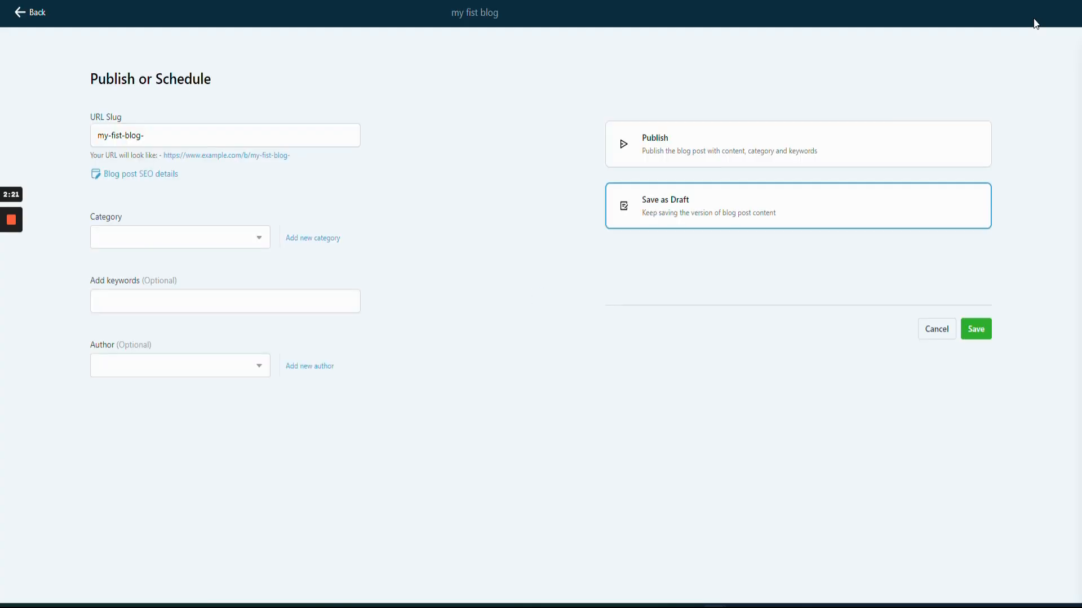
pyautogui.moveTo(148, 136); pyautogui.dragTo(92, 142)
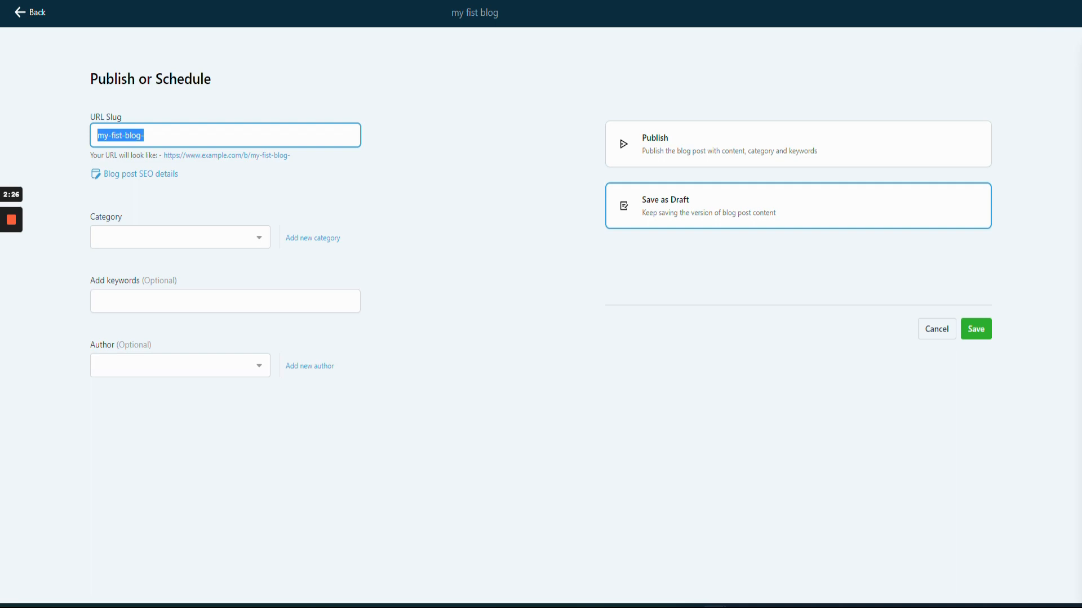
pyautogui.click(136, 174)
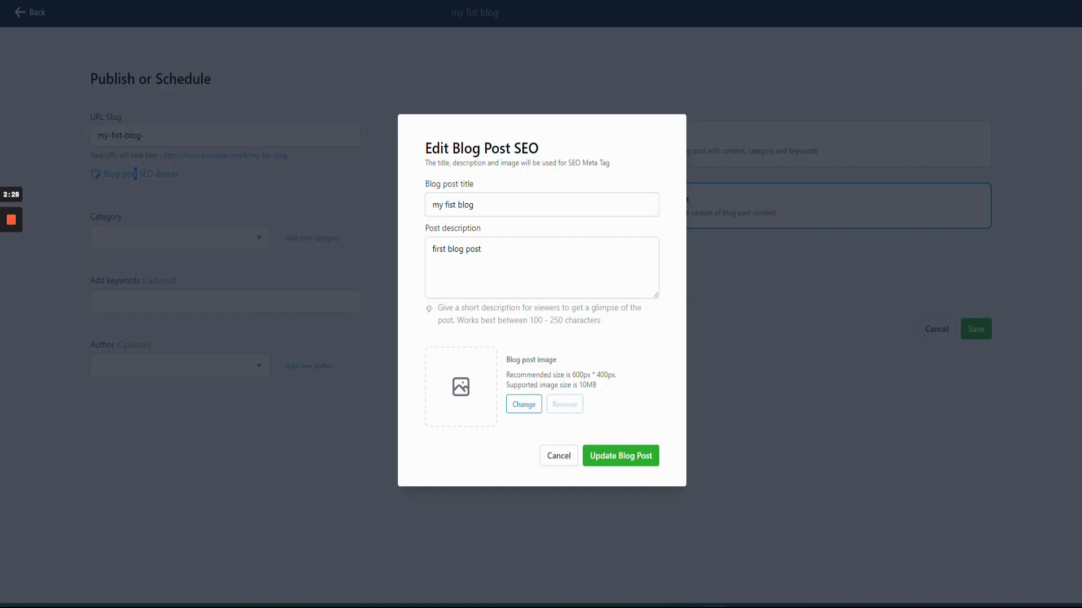
pyautogui.moveTo(480, 205); pyautogui.dragTo(401, 209)
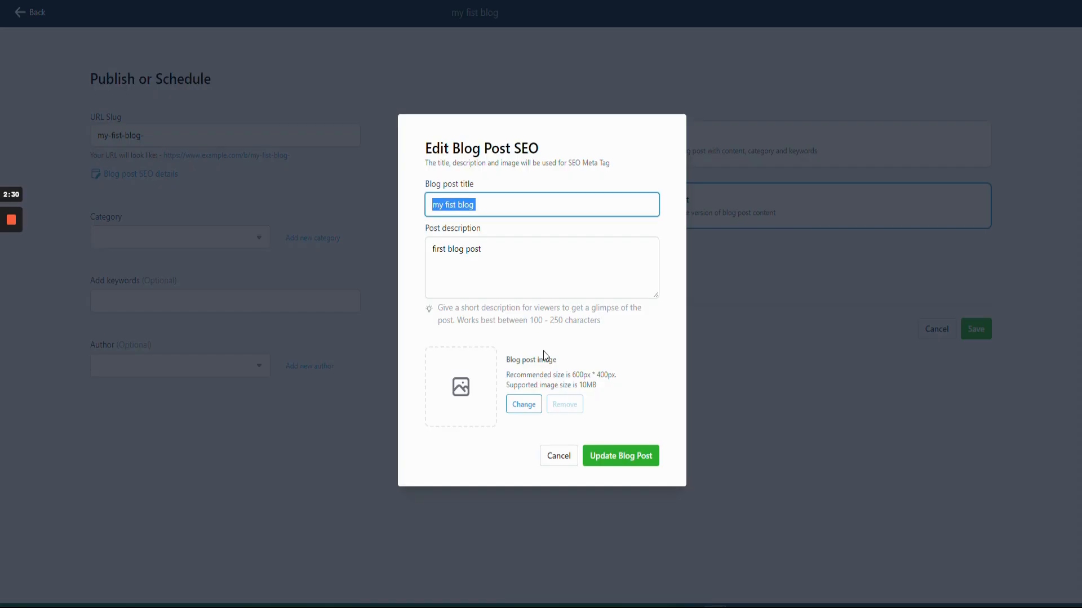
pyautogui.click(614, 463)
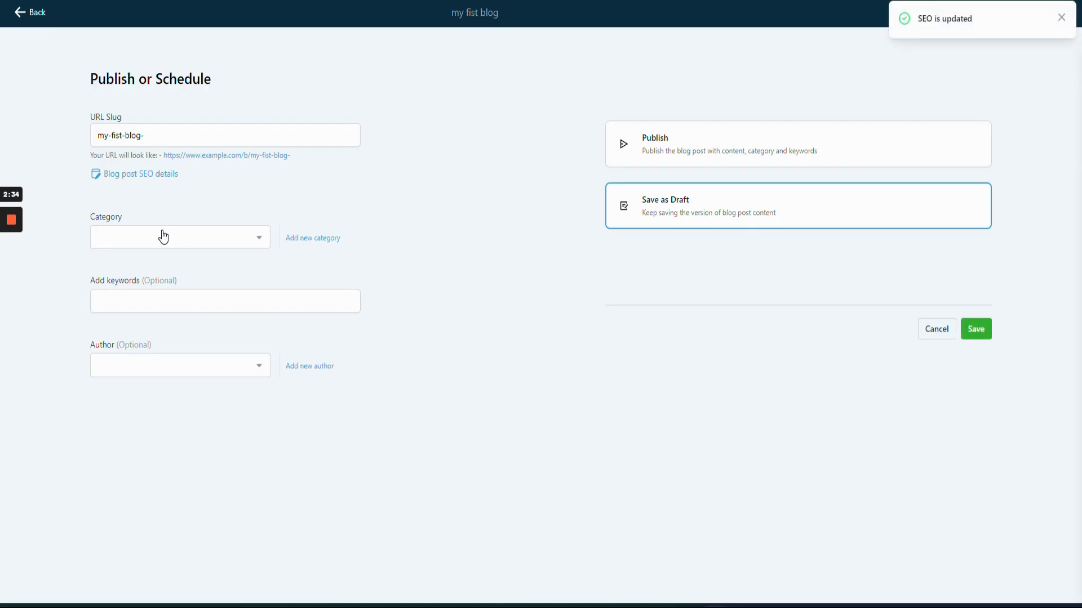
# Start a new category labelled "6 series blog posts" with the URL slug "6-series"
pyautogui.click(161, 234)
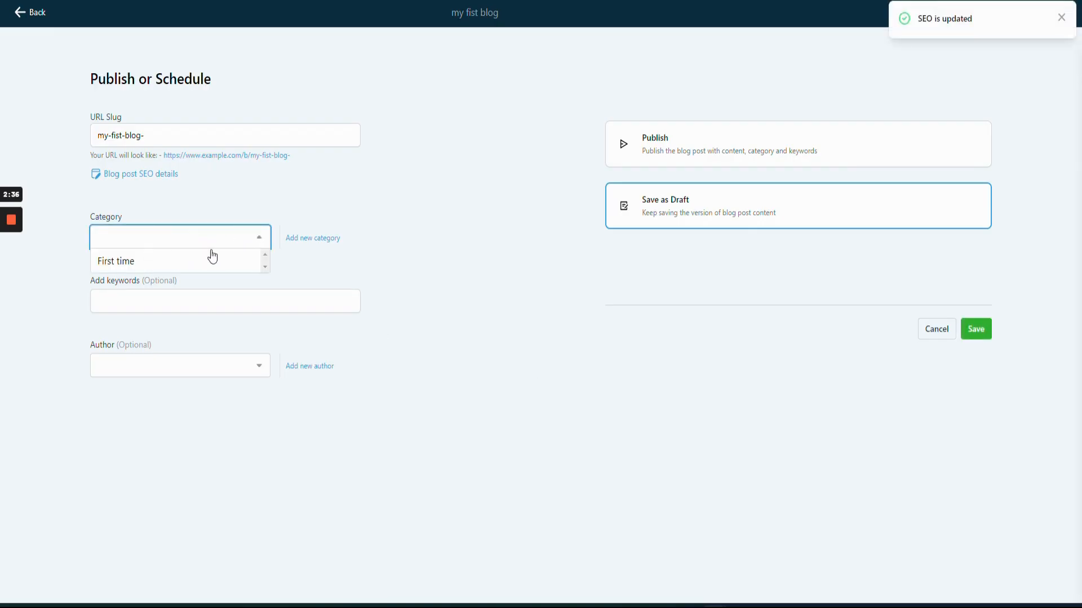
pyautogui.click(322, 239)
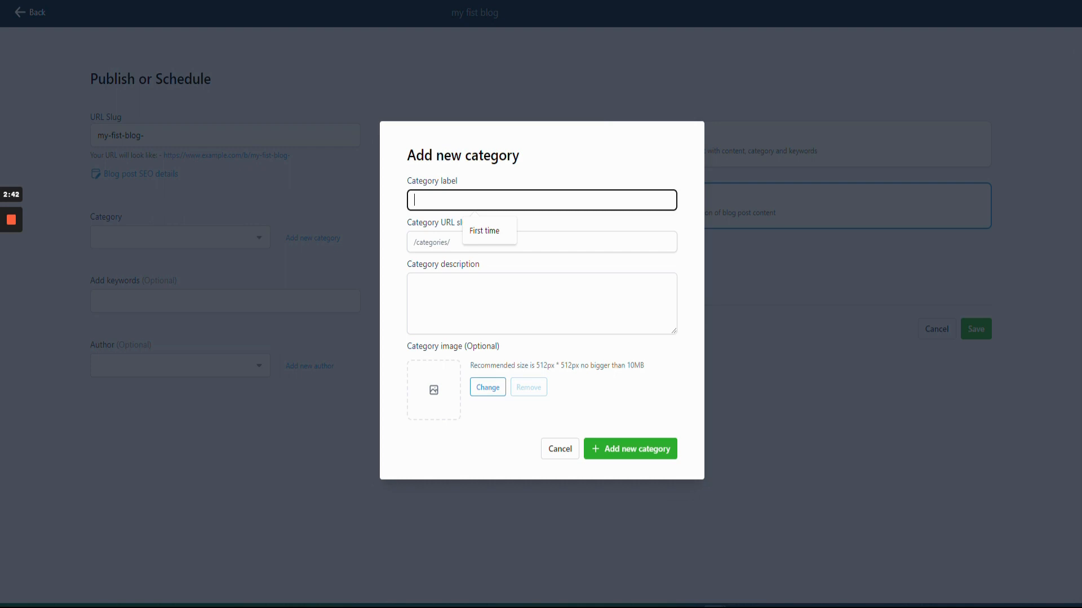
pyautogui.write('6 sereis')
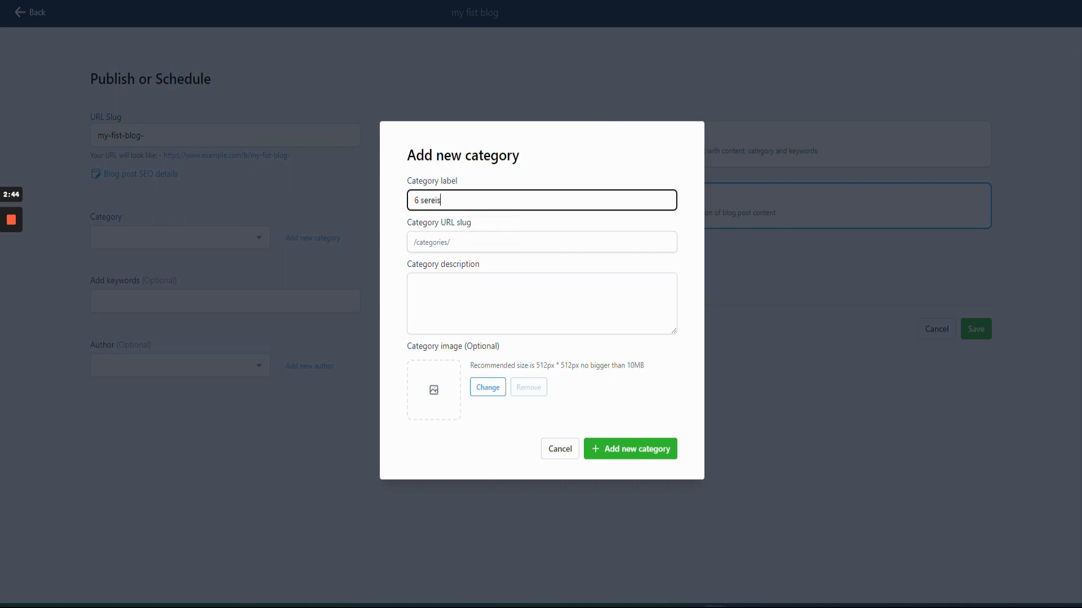
pyautogui.write('is blog posts')
pyautogui.press('Tab')
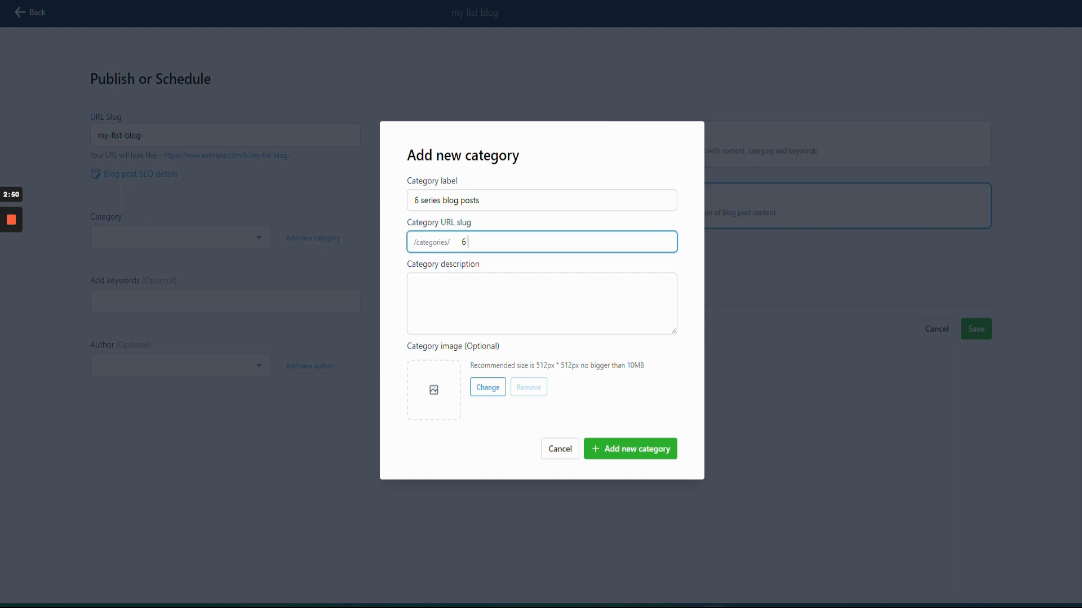
pyautogui.write('6-serv')
pyautogui.press('Tab')
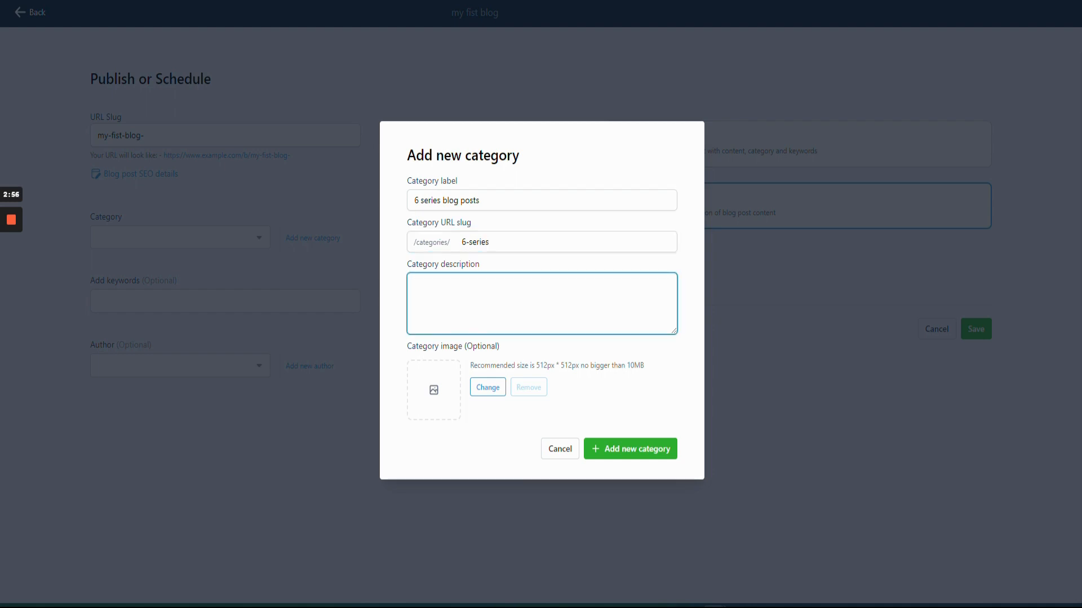
# Enter the category description "6 ways to financial freedom" and add the new category without an image
pyautogui.write('t6')
pyautogui.write(' ways fo')
pyautogui.write(' financia')
pyautogui.write('l freedom')
pyautogui.moveTo(402, 344); pyautogui.dragTo(467, 347)
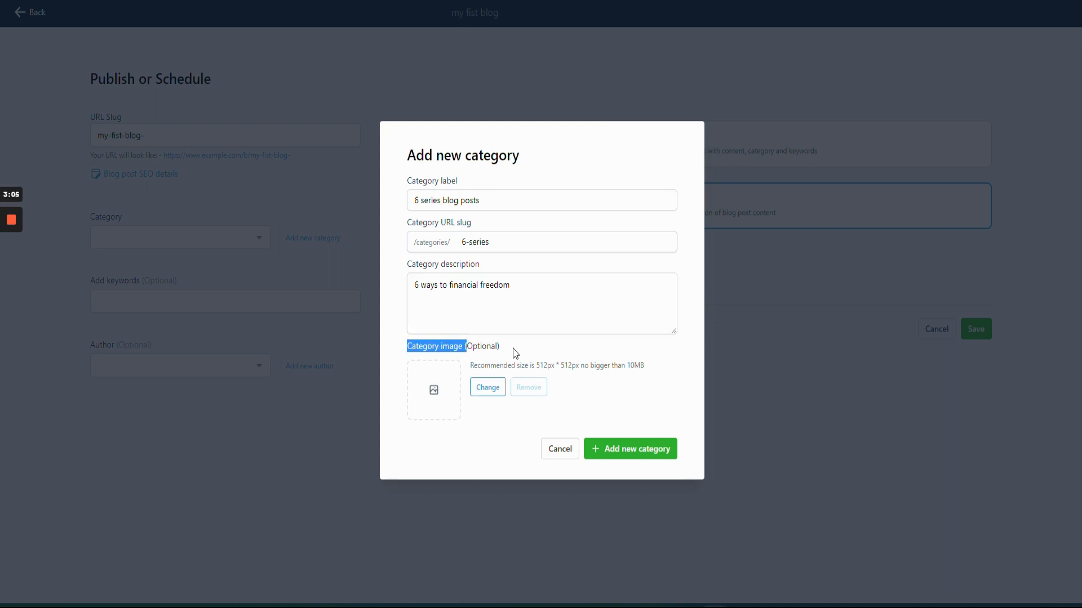
pyautogui.click(628, 448)
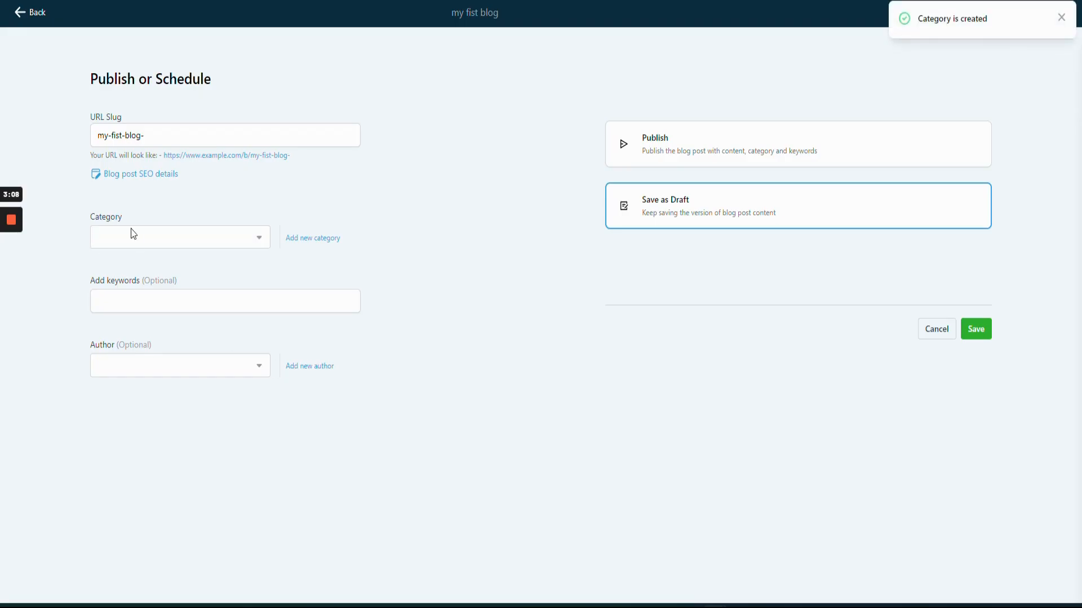
# Assign the "6 series blog posts" category to the blog post
pyautogui.click(138, 237)
pyautogui.click(158, 286)
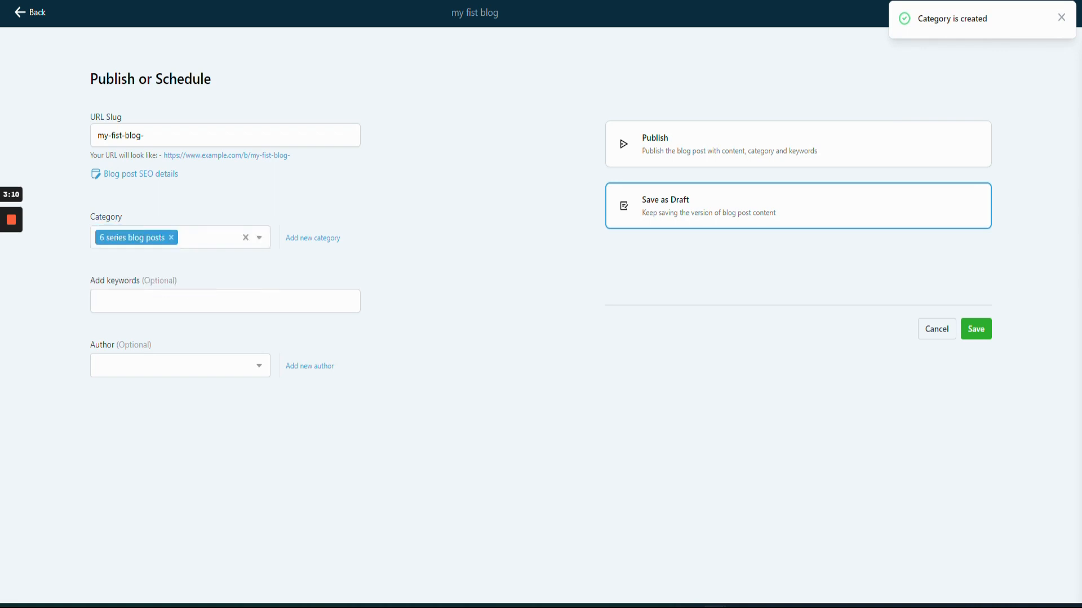
pyautogui.click(159, 301)
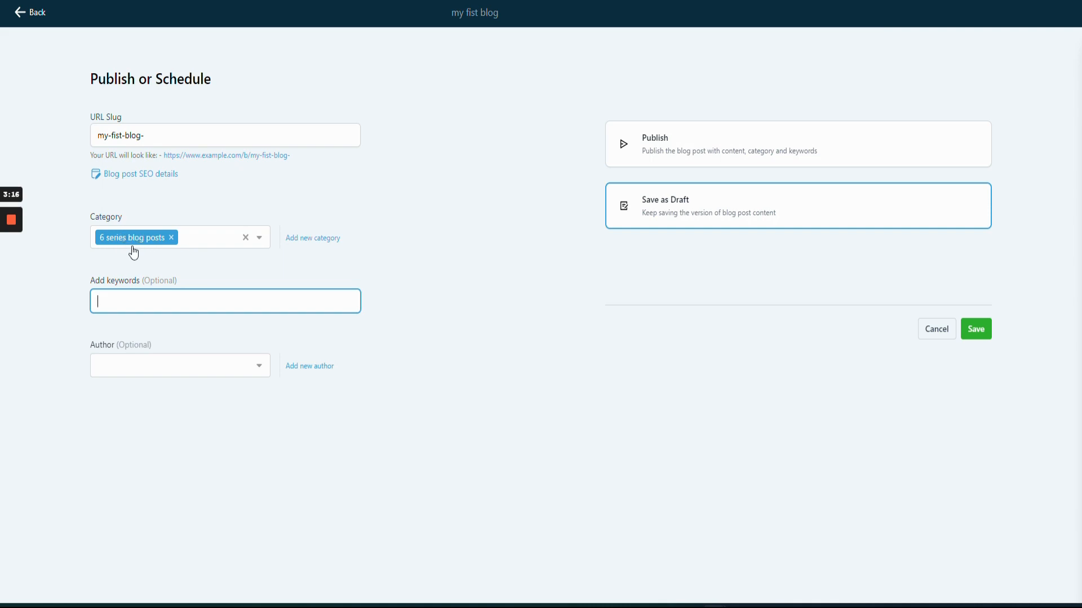
pyautogui.click(209, 361)
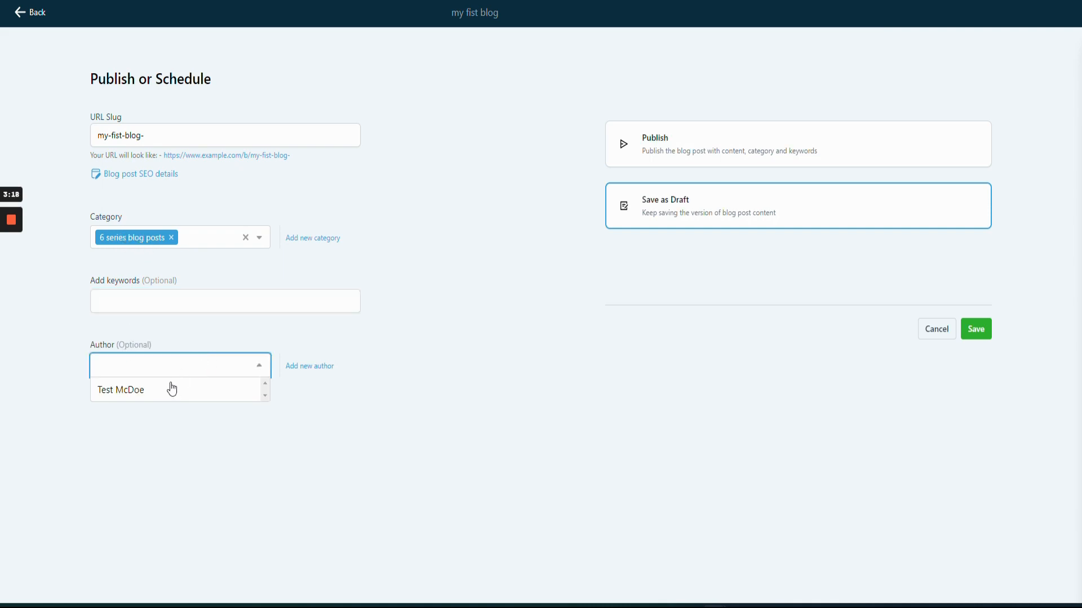
pyautogui.click(300, 367)
pyautogui.click(438, 169)
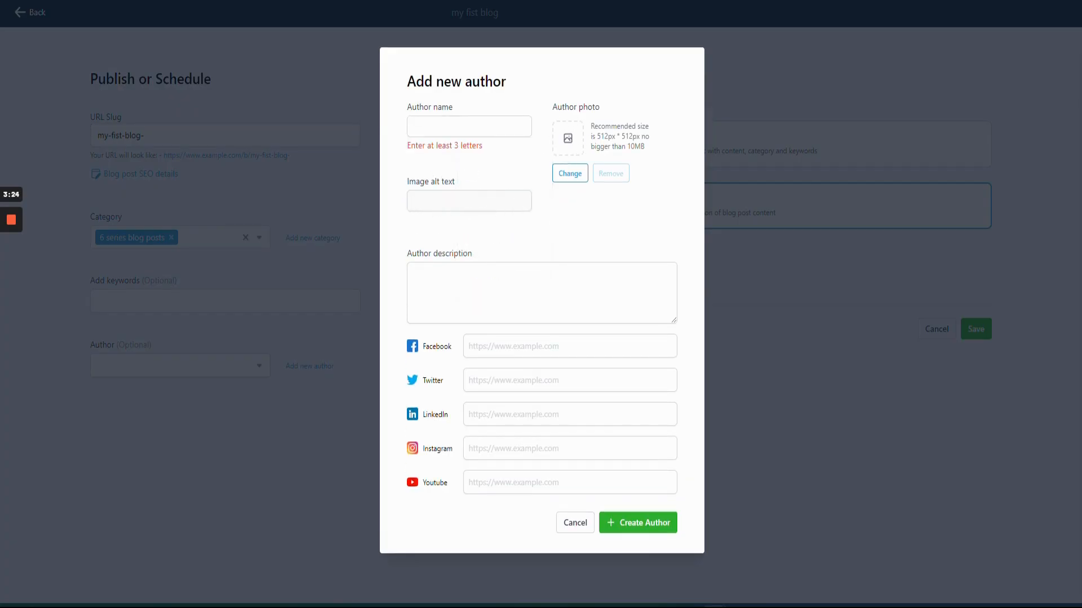
pyautogui.moveTo(597, 137); pyautogui.dragTo(645, 136)
pyautogui.click(529, 292)
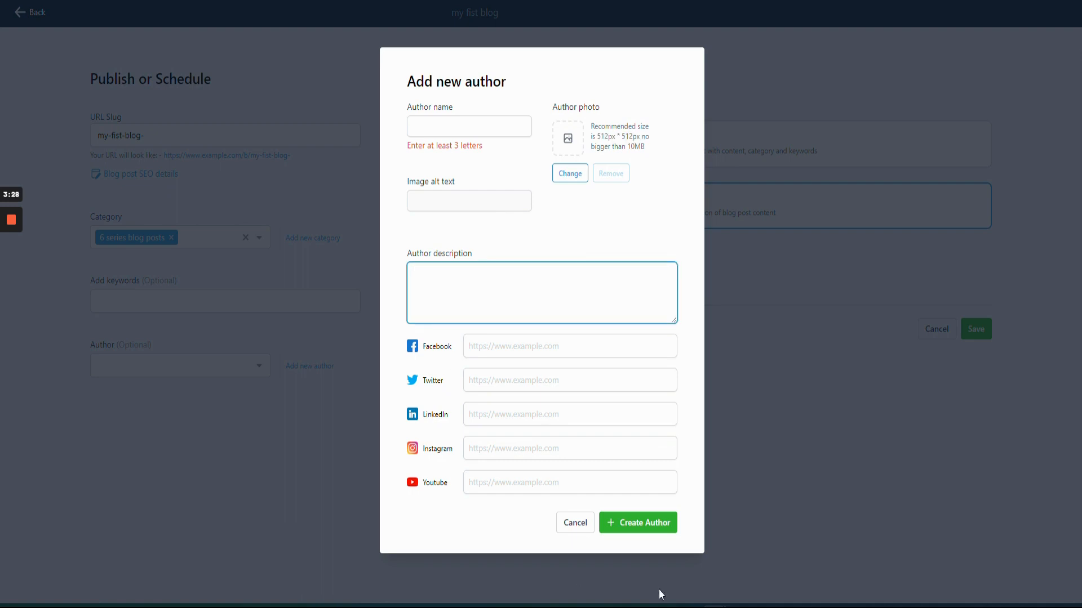
pyautogui.click(575, 523)
# Assign the existing author to the blog post and save the post as a draft
pyautogui.click(163, 359)
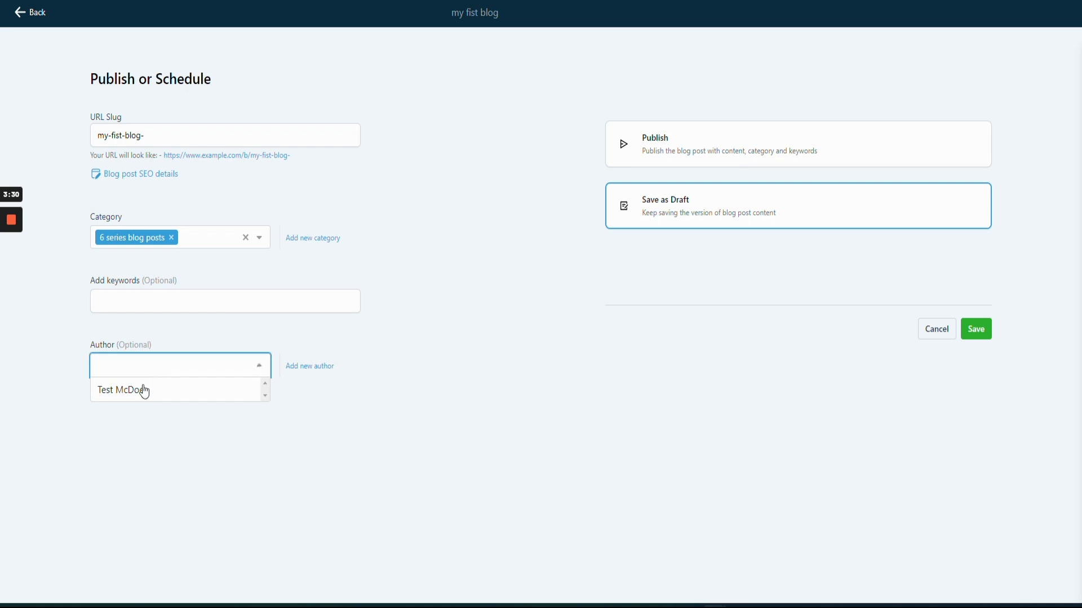
pyautogui.click(128, 393)
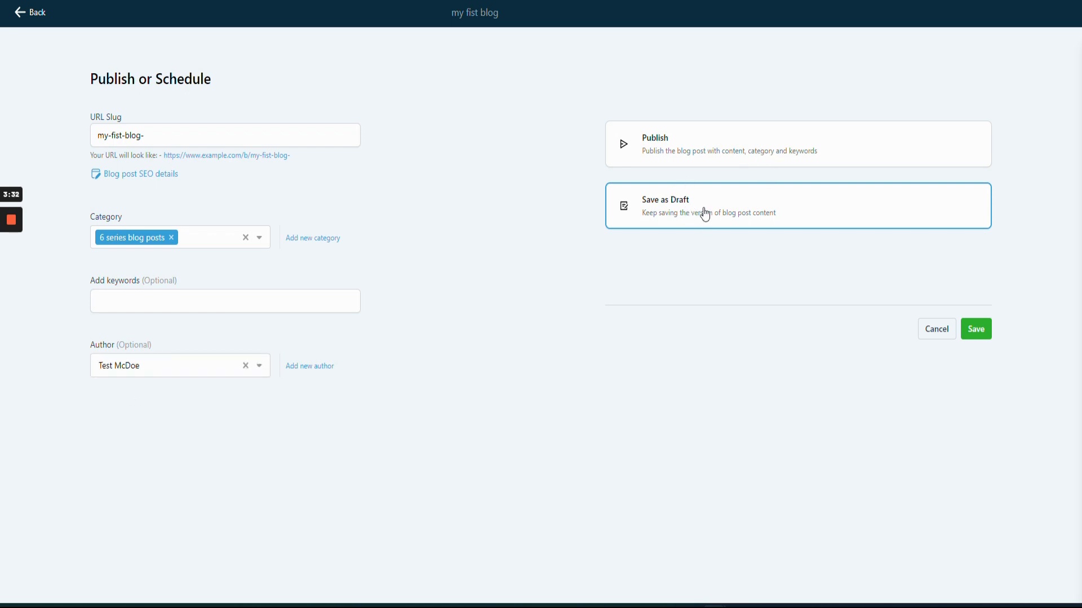
pyautogui.click(979, 337)
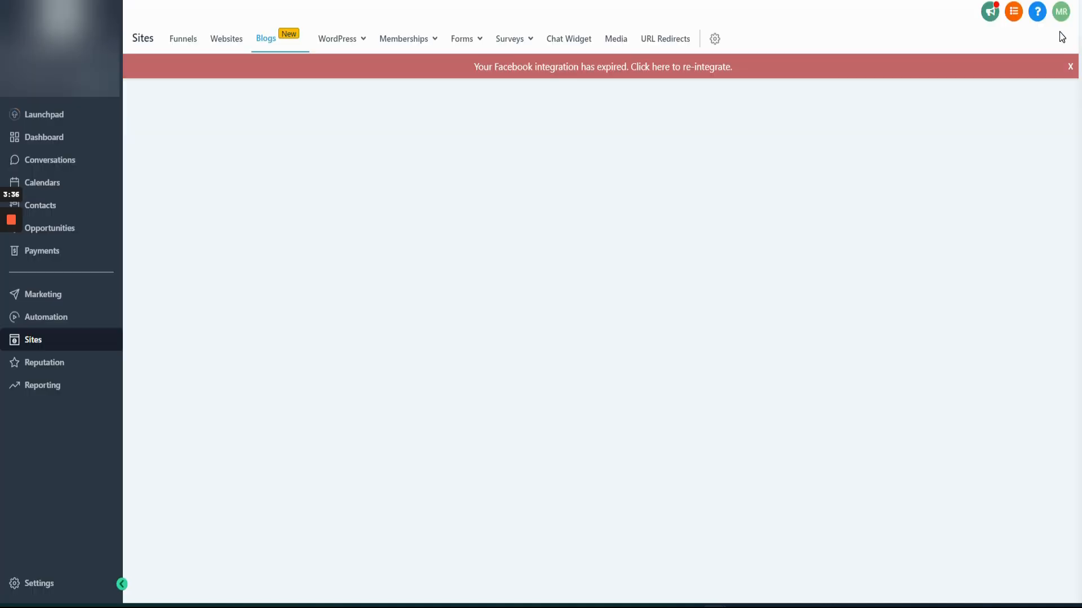
pyautogui.click(1068, 69)
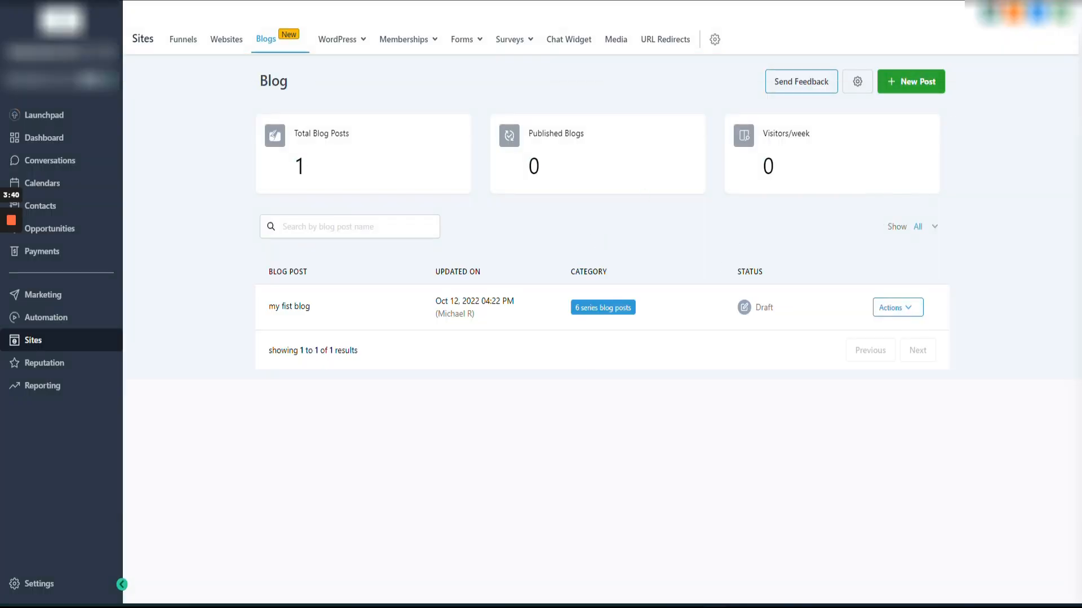
pyautogui.moveTo(733, 272); pyautogui.dragTo(788, 274)
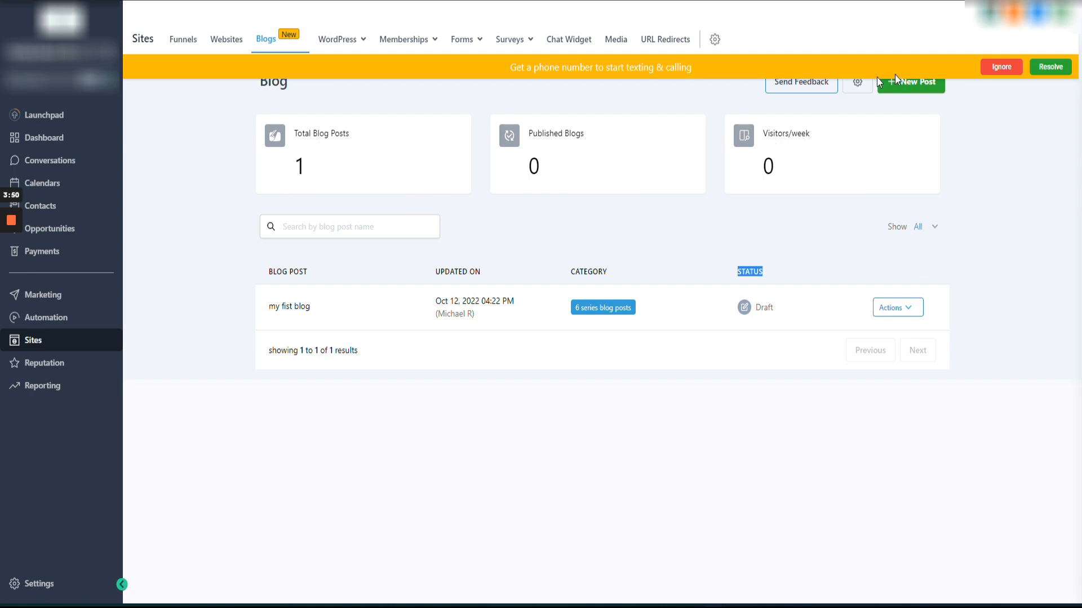
# Review the authors and categories in the blog settings, and return to the blog post list
pyautogui.click(994, 71)
pyautogui.click(865, 84)
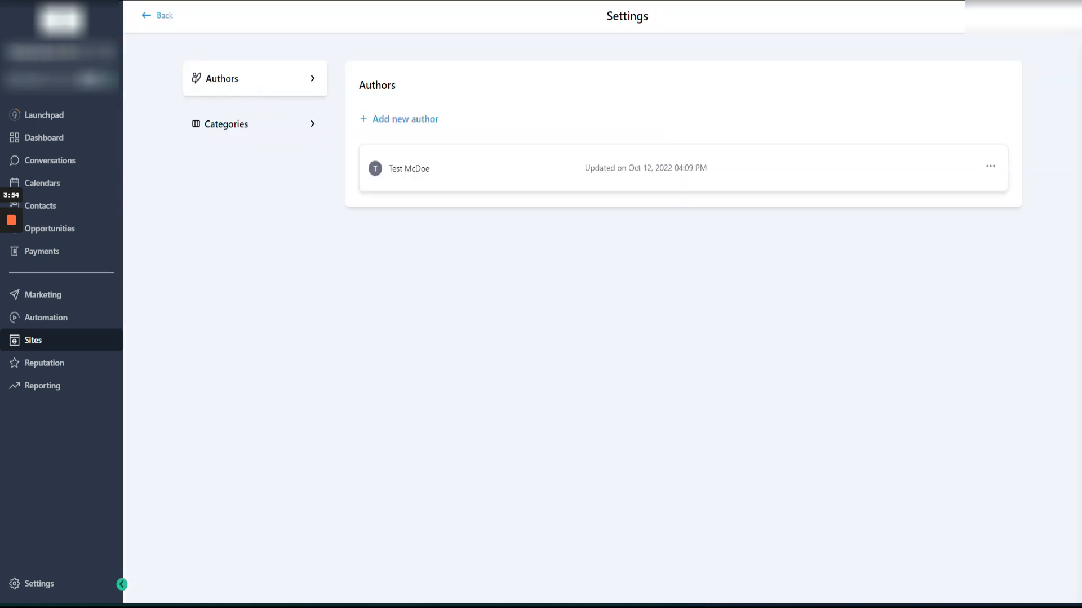
pyautogui.click(213, 125)
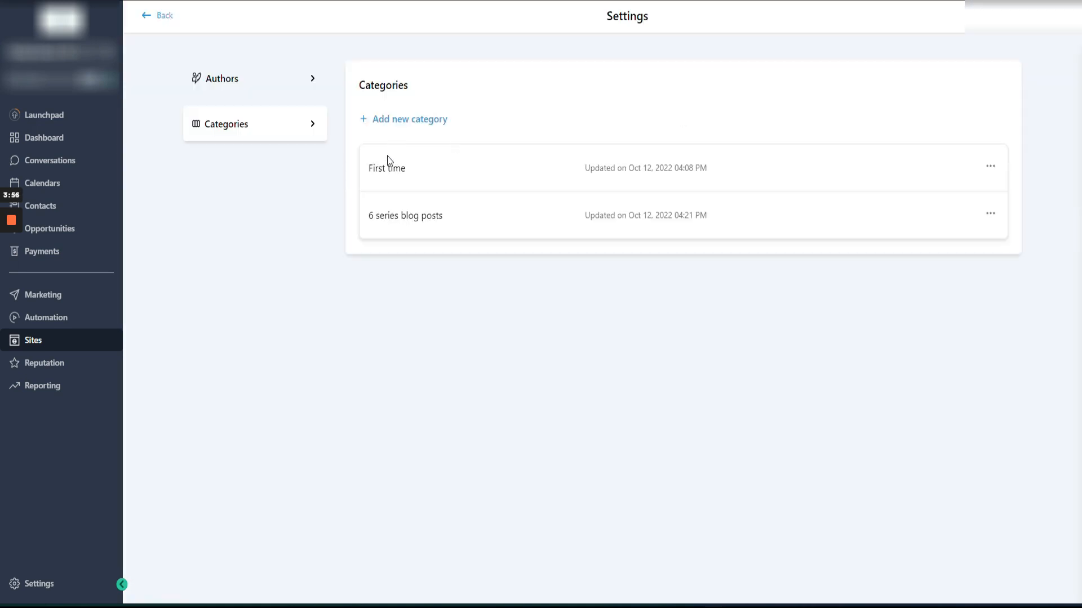
pyautogui.click(168, 17)
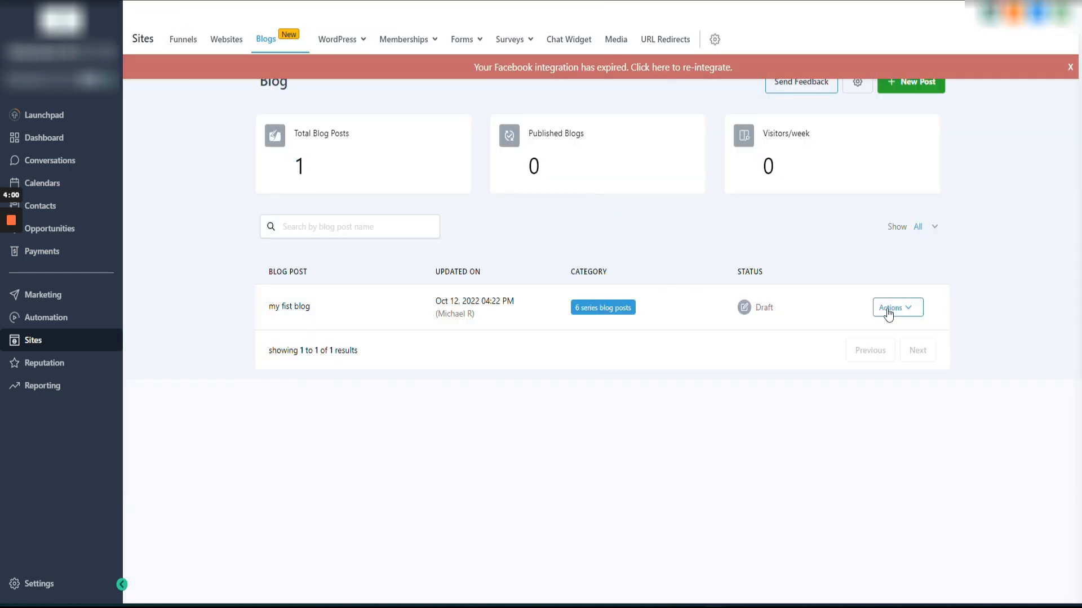
# Reopen the draft "my fist blog" for editing and choose Publish in its publishing settings
pyautogui.click(1006, 94)
pyautogui.click(1068, 68)
pyautogui.click(895, 309)
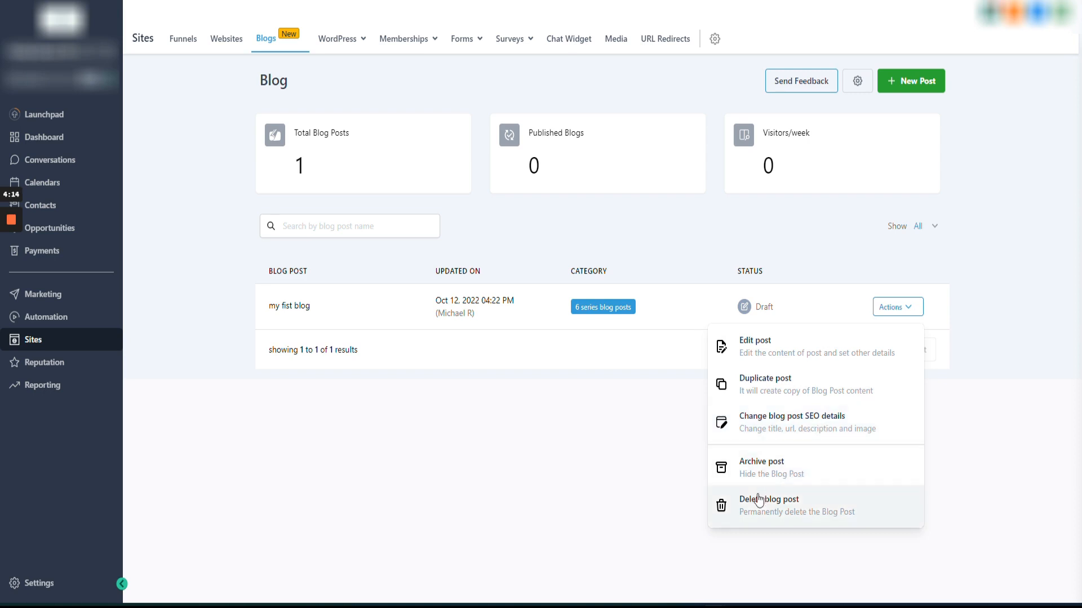
pyautogui.click(775, 352)
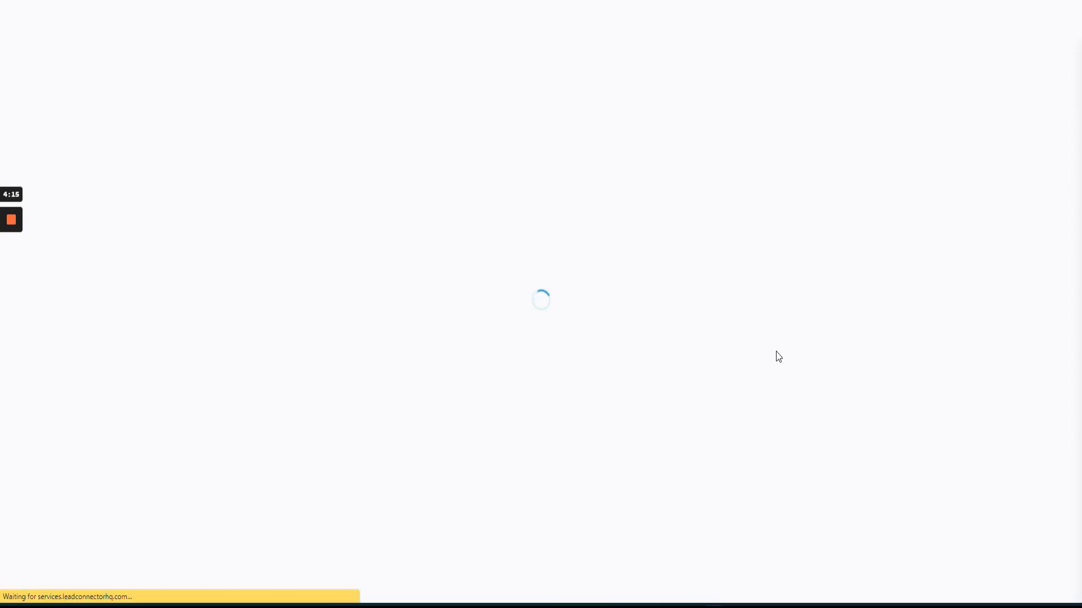
pyautogui.click(1028, 25)
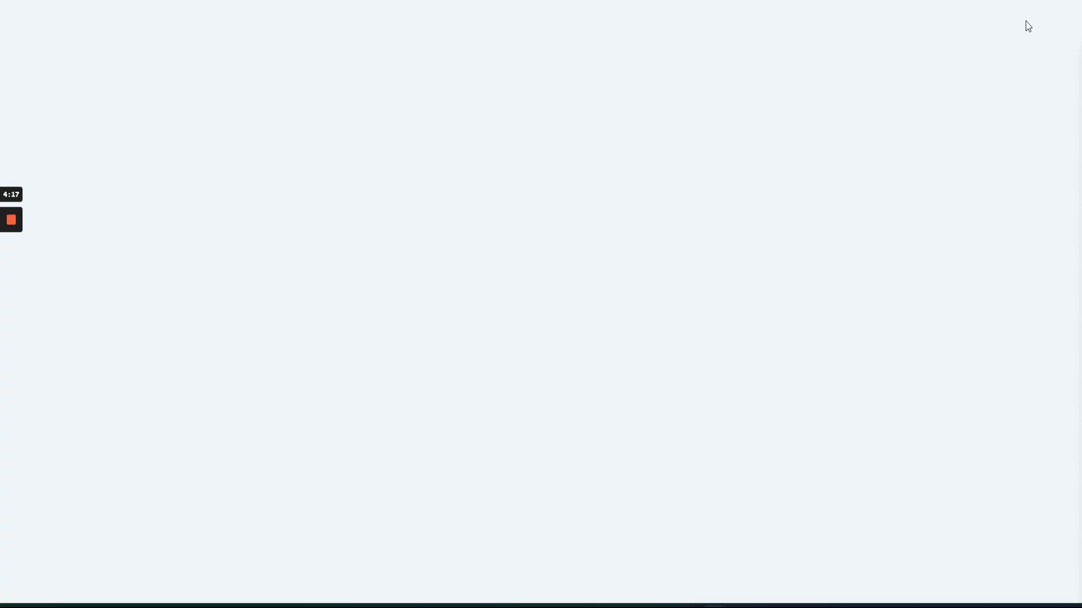
pyautogui.click(791, 148)
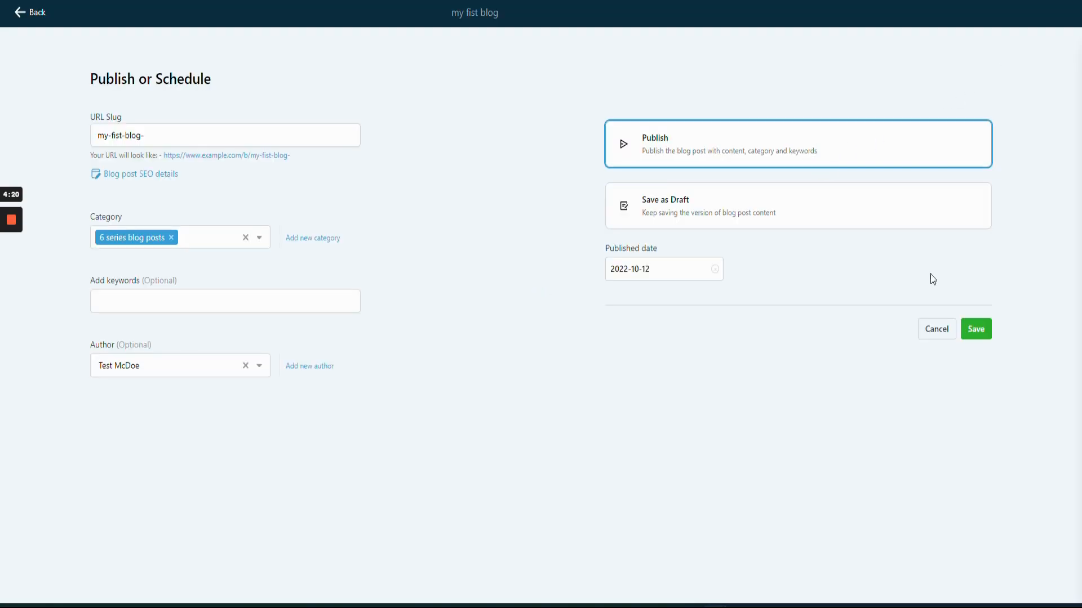
# Set the post's published date to 2022-09-08, save it as published, and check its status in the post list
pyautogui.moveTo(601, 251); pyautogui.dragTo(665, 251)
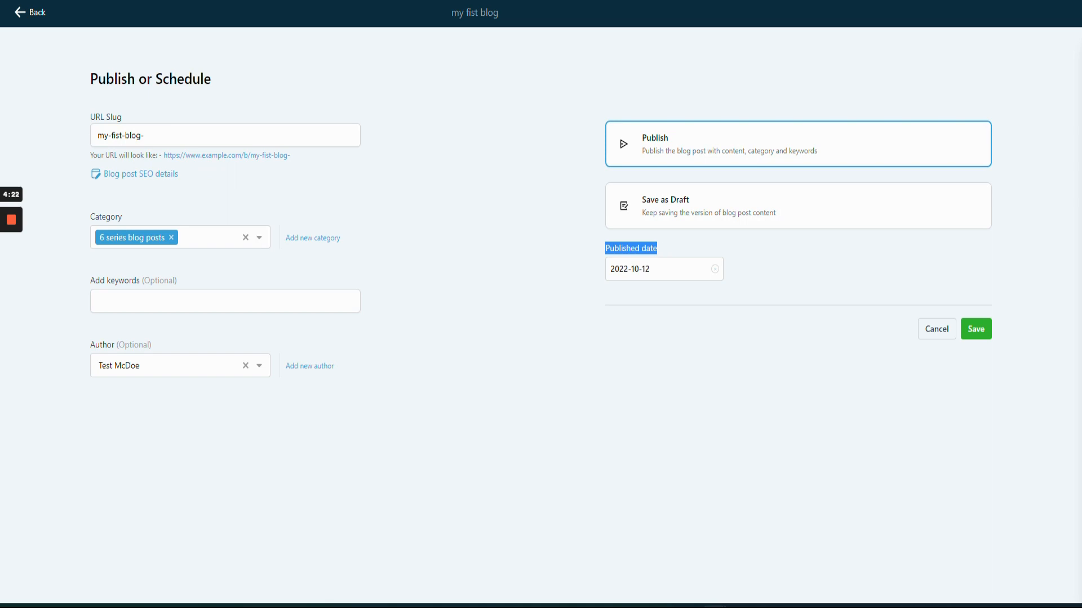
pyautogui.click(663, 269)
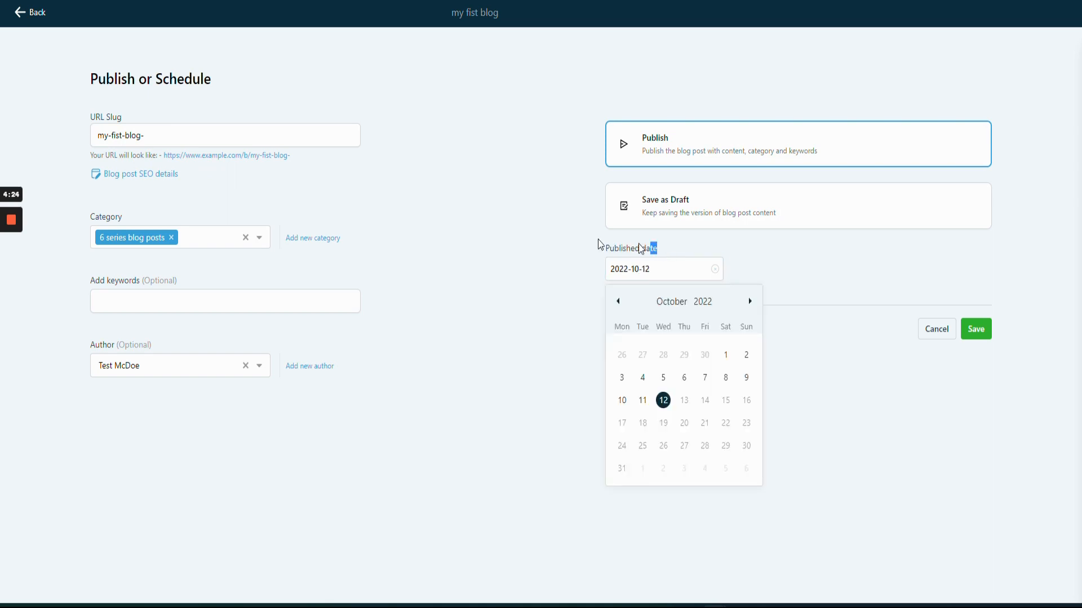
pyautogui.moveTo(599, 248); pyautogui.dragTo(668, 247)
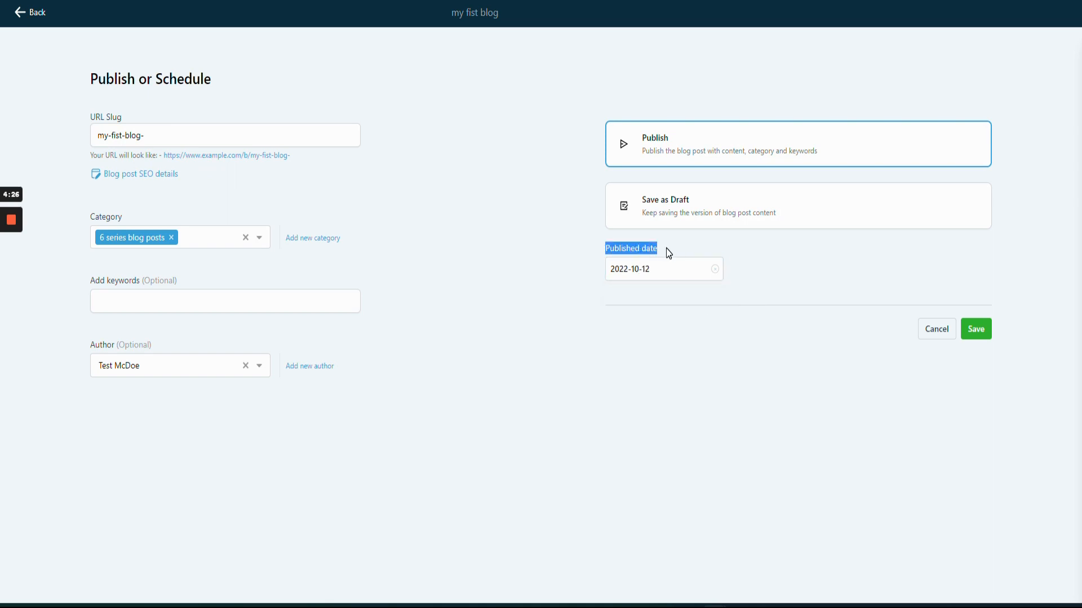
pyautogui.click(668, 269)
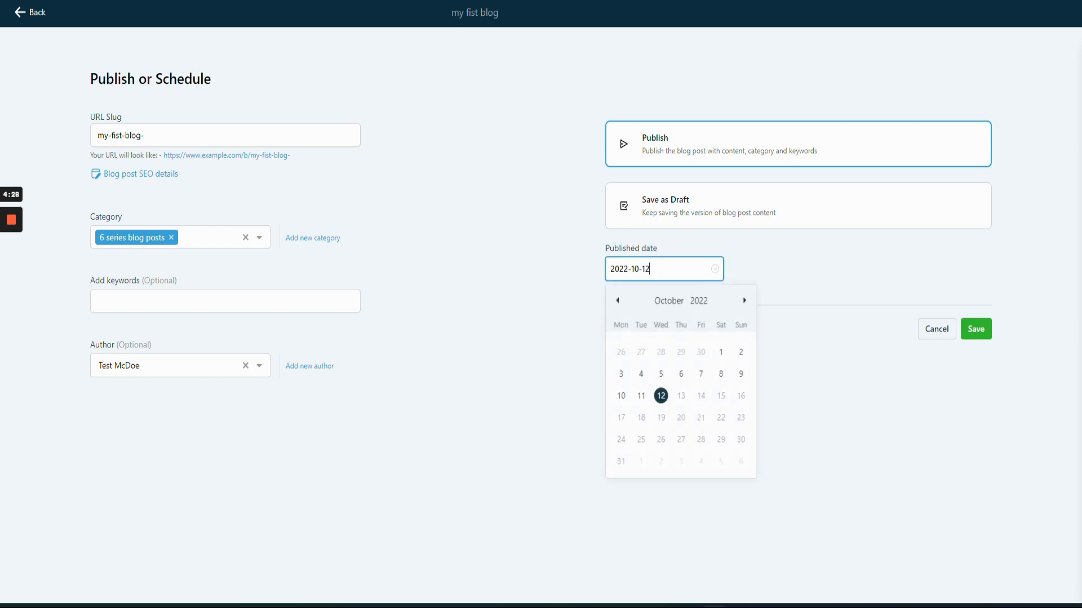
pyautogui.click(618, 302)
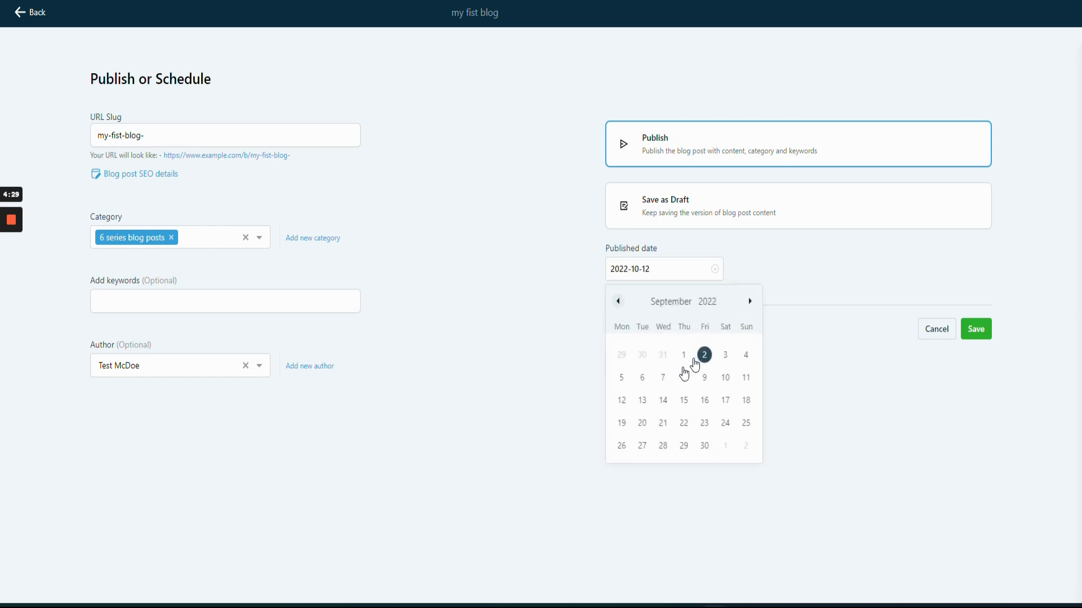
pyautogui.click(685, 378)
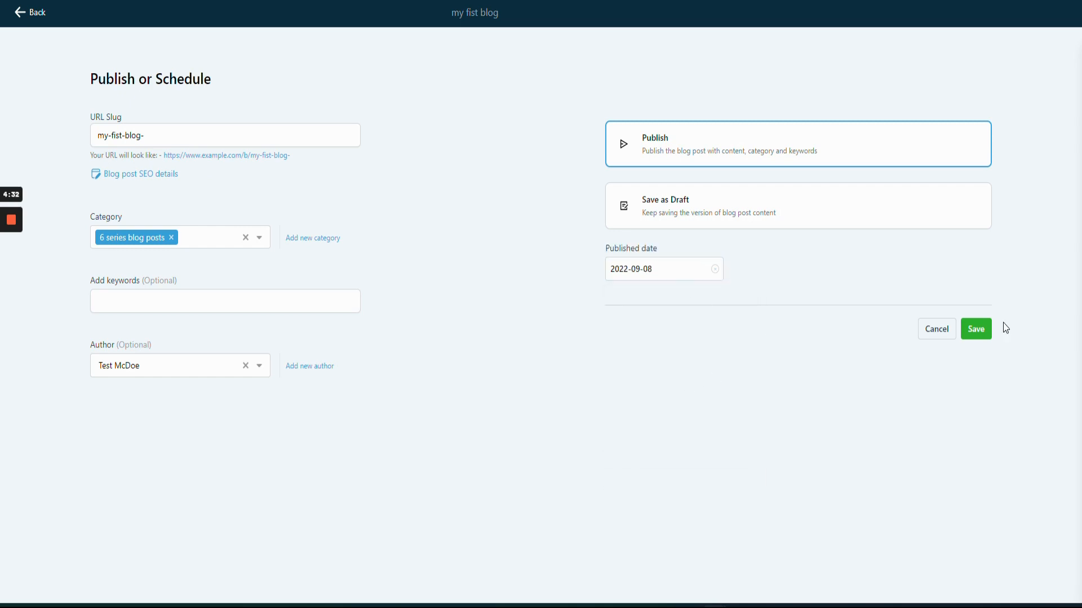
pyautogui.click(983, 334)
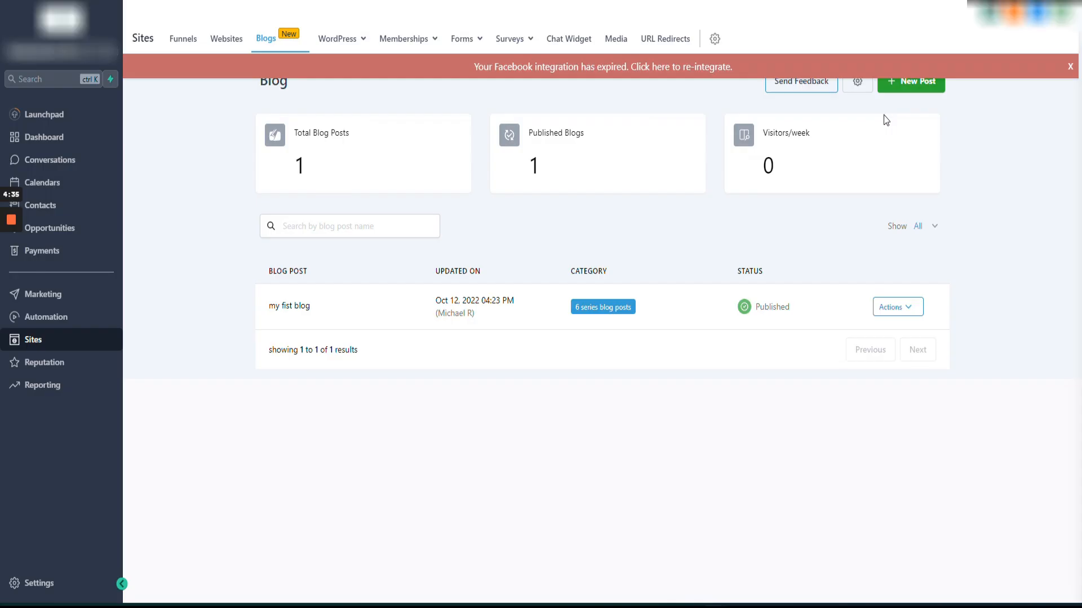
pyautogui.click(1069, 68)
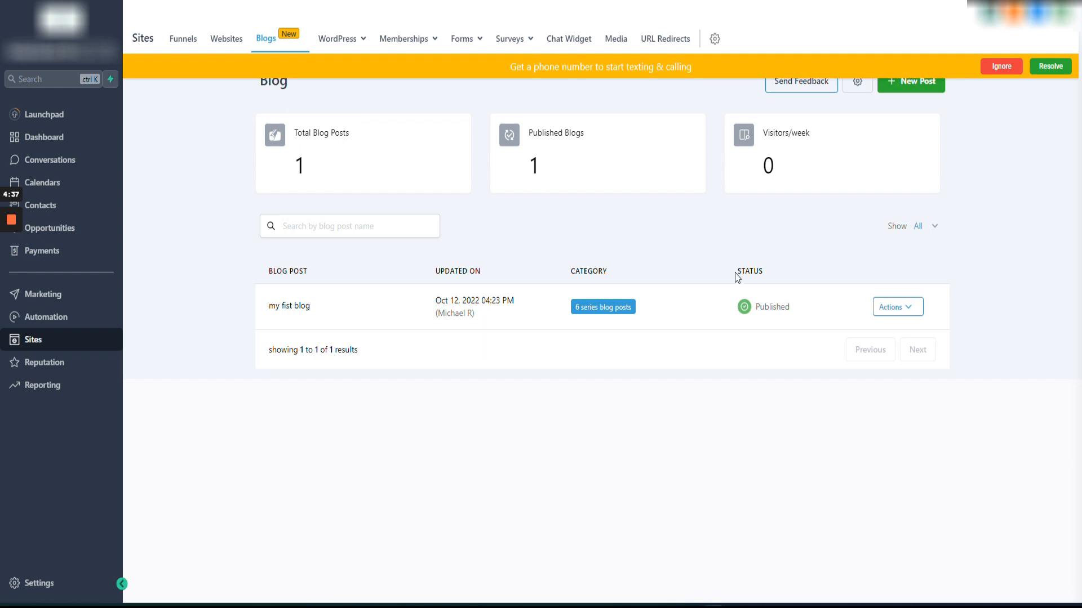
pyautogui.moveTo(755, 307); pyautogui.dragTo(791, 307)
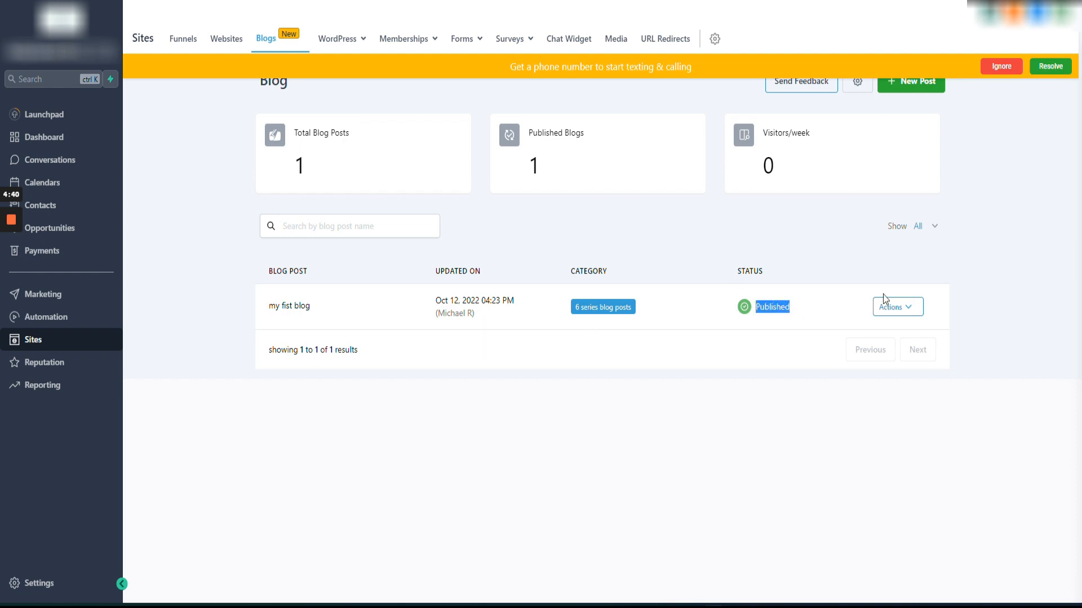
# Reopen the published post "my fist blog" for updating, and unpublish it by moving it to draft
pyautogui.click(899, 311)
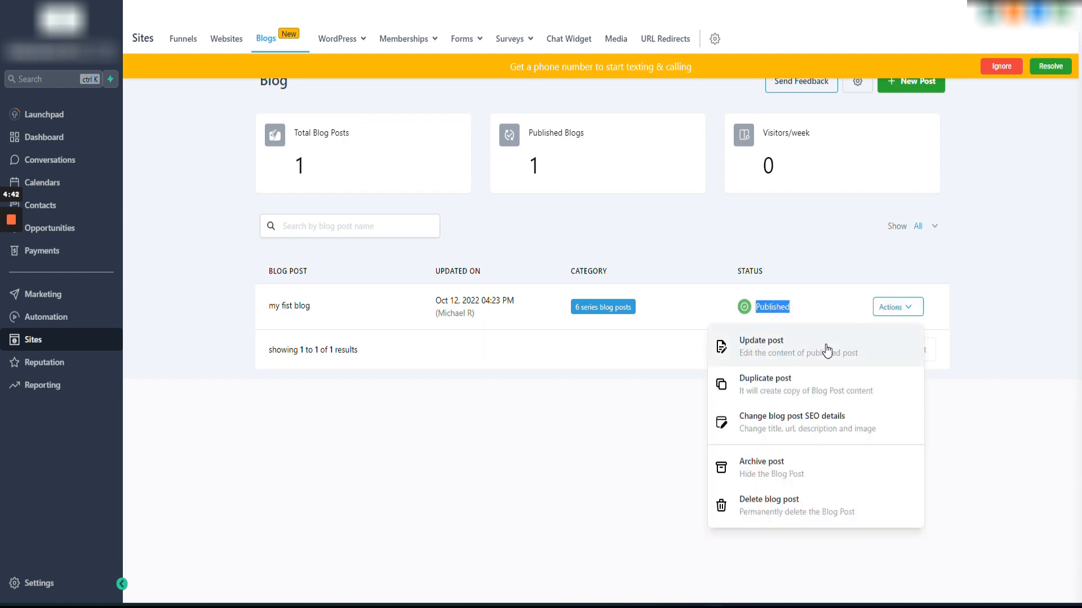
pyautogui.click(827, 351)
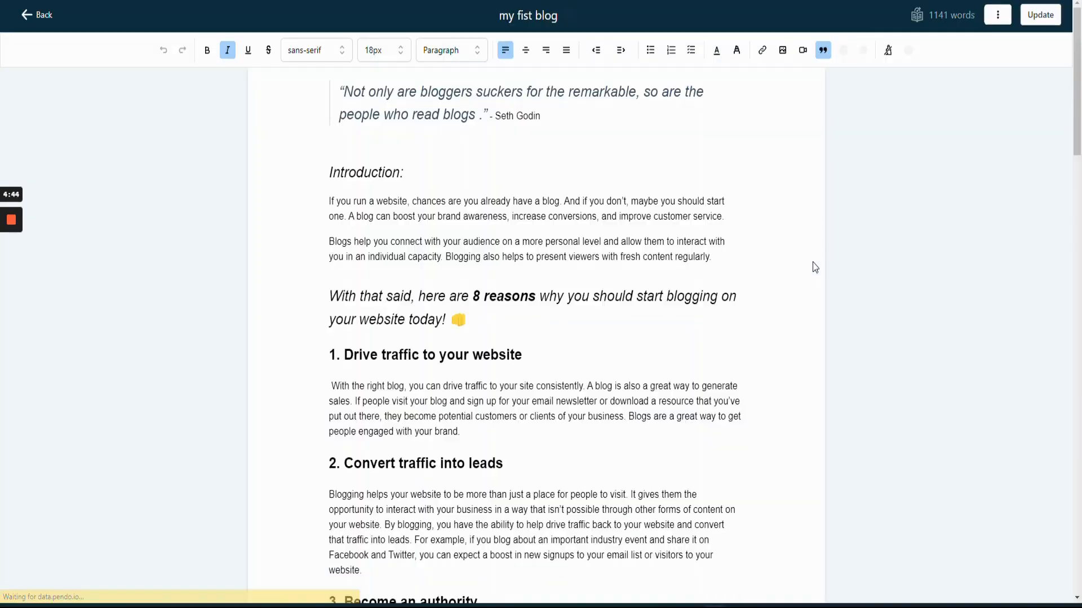
pyautogui.click(1037, 21)
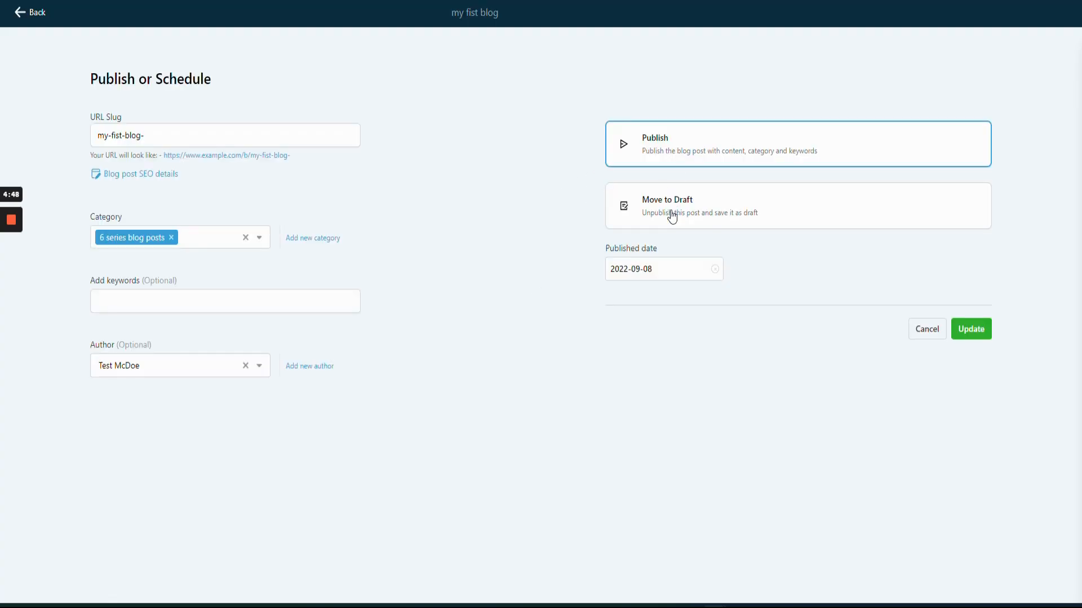
pyautogui.click(677, 211)
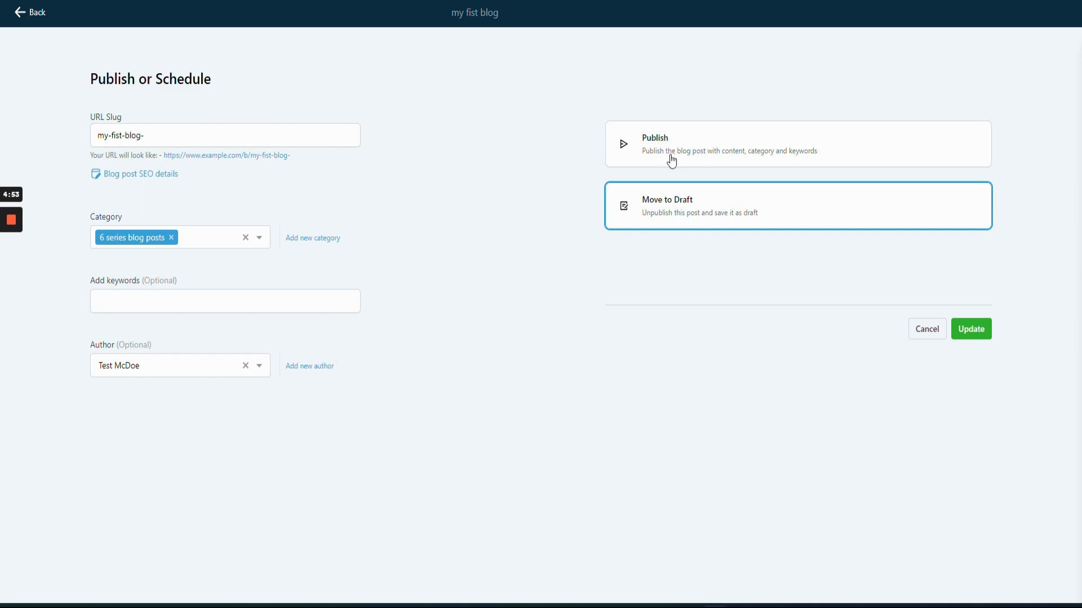
pyautogui.click(976, 334)
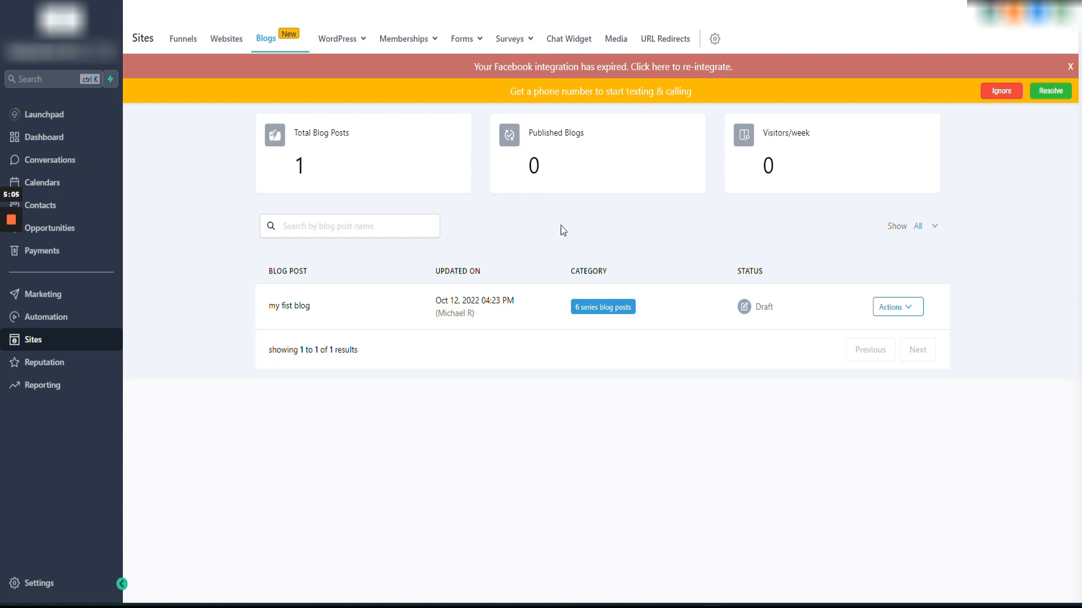
pyautogui.moveTo(6, 232)
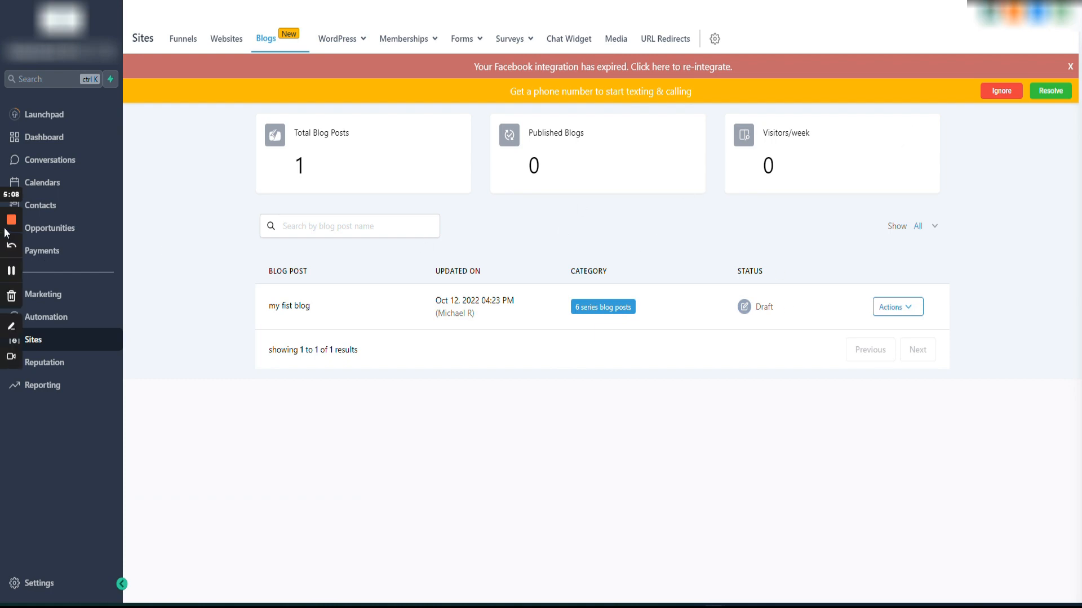